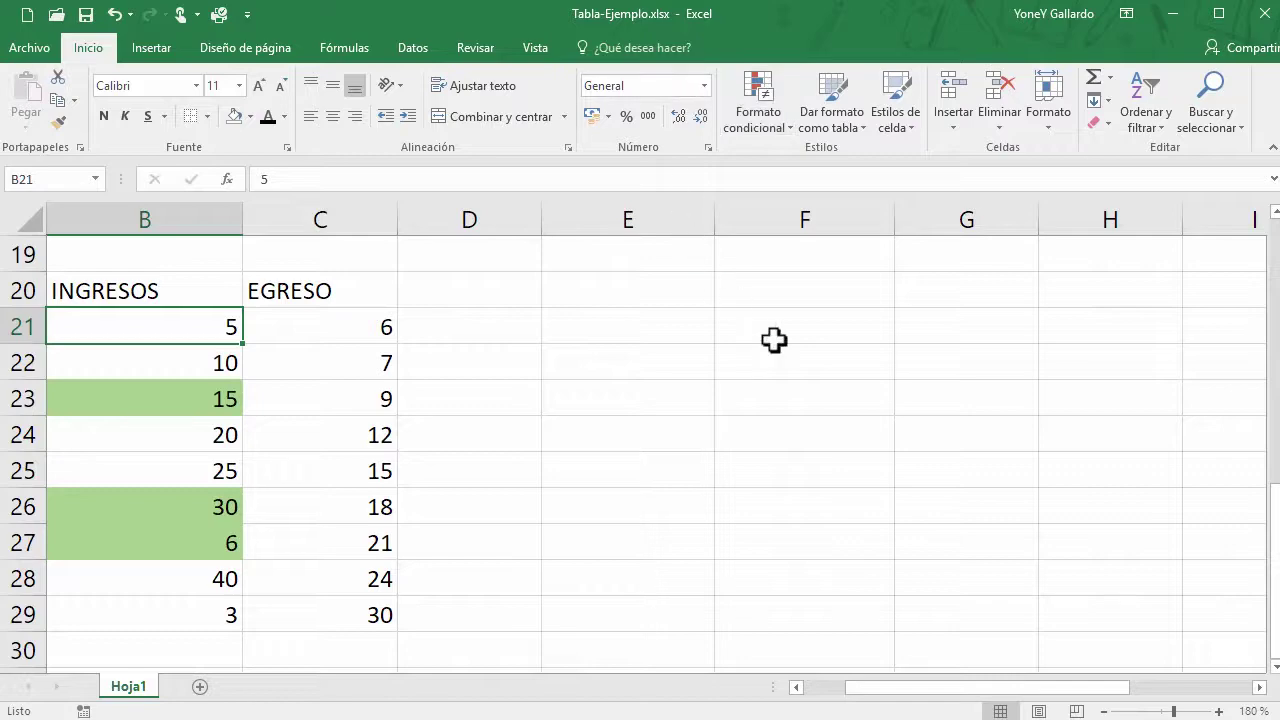
# Step: Zoom out to 100% and clear the INGRESOS/EGRESO number list in A20:E29
pyautogui.scroll(1, 834, 389)
pyautogui.scroll(1, 882, 278)
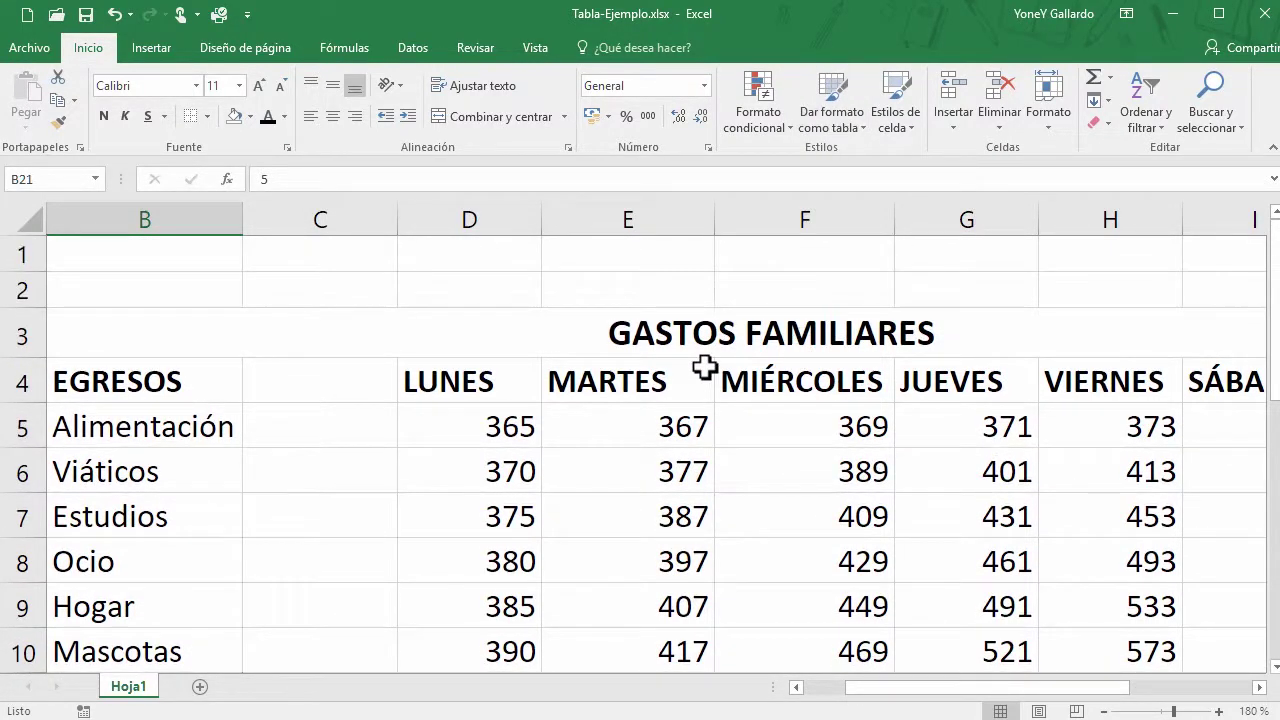
pyautogui.click(1103, 709)
pyautogui.click(1103, 709)
pyautogui.click(1103, 709)
pyautogui.click(1103, 709)
pyautogui.click(1103, 709)
pyautogui.click(1103, 709)
pyautogui.scroll(-3, 863, 603)
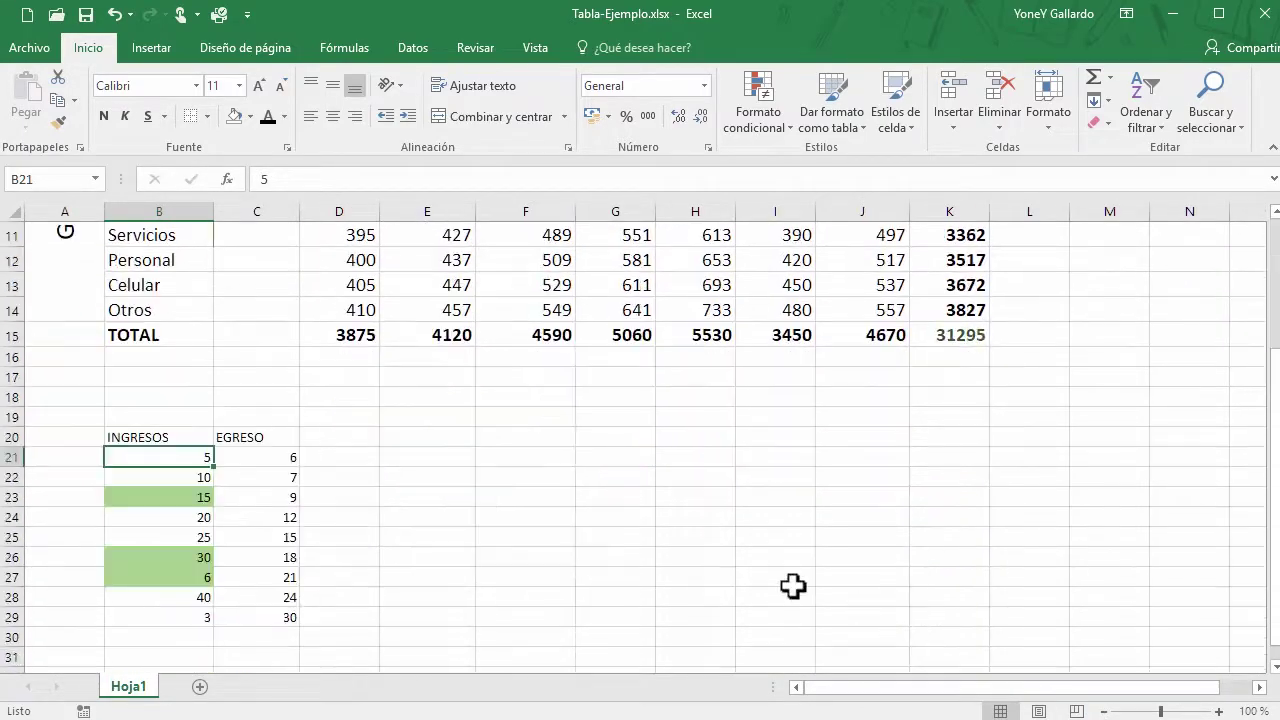
pyautogui.moveTo(95, 437); pyautogui.dragTo(408, 615)
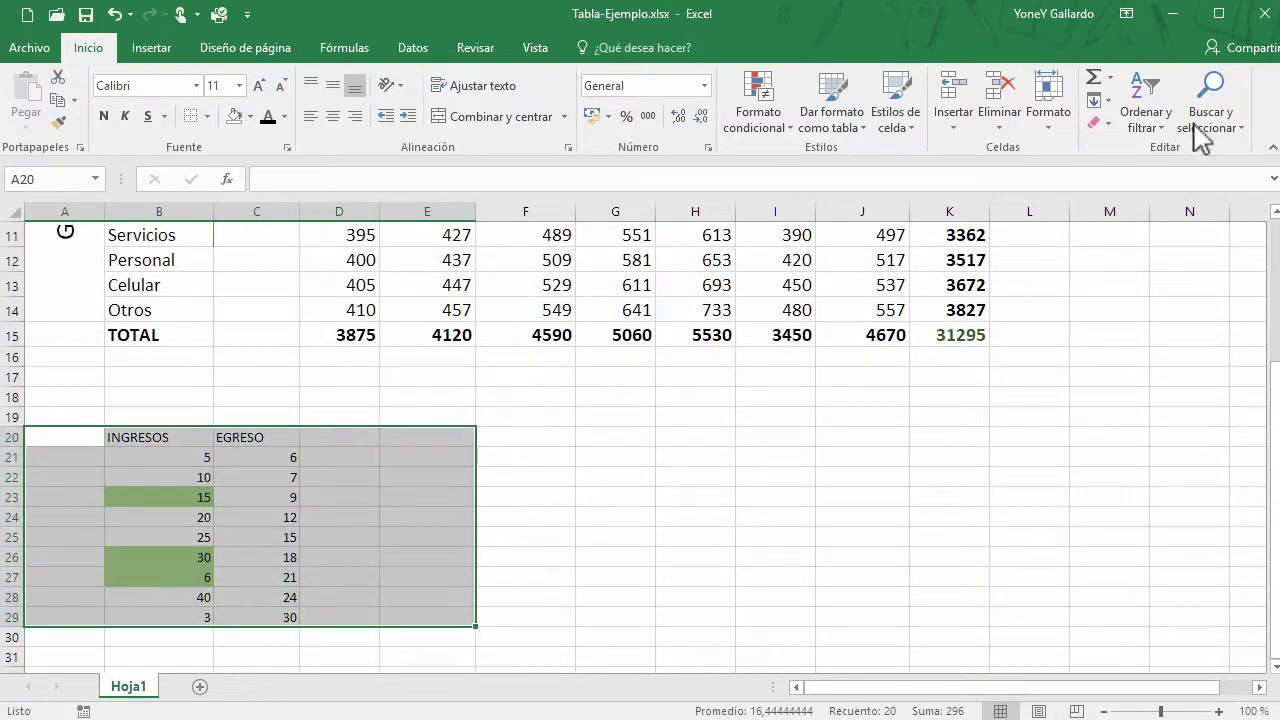
pyautogui.click(1100, 123)
pyautogui.click(1135, 172)
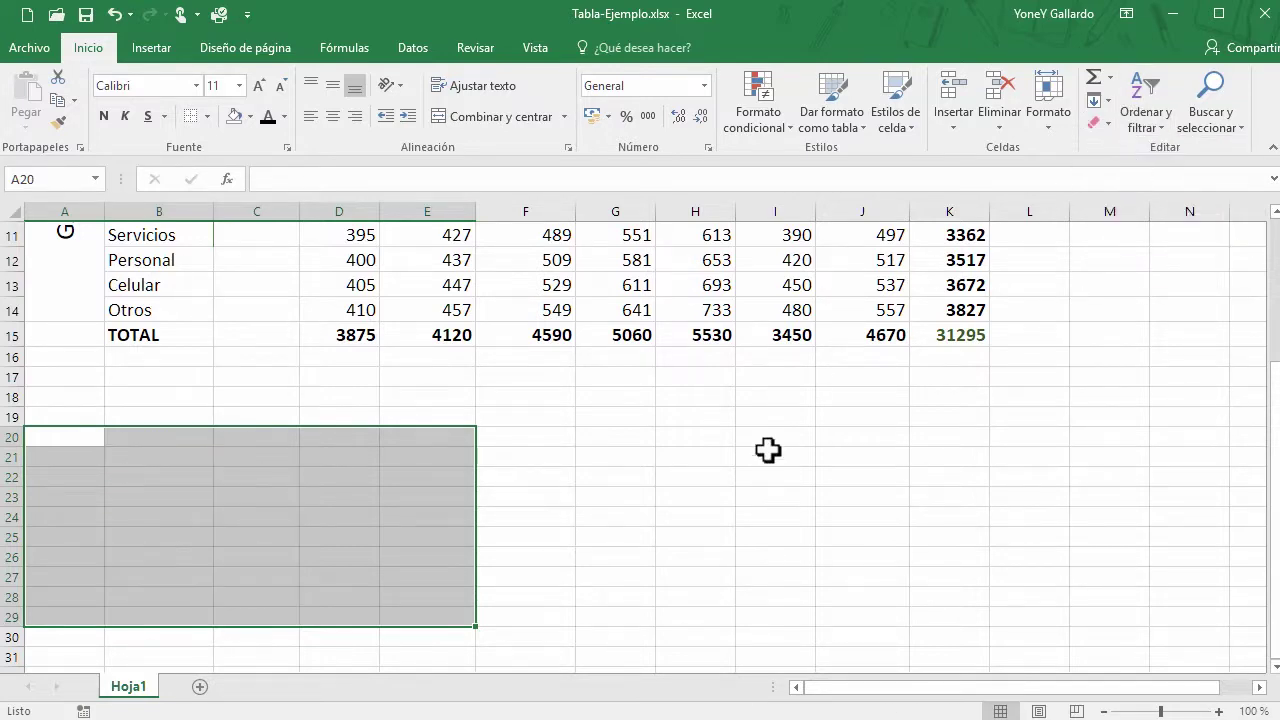
pyautogui.scroll(4, 760, 510)
pyautogui.click(133, 306)
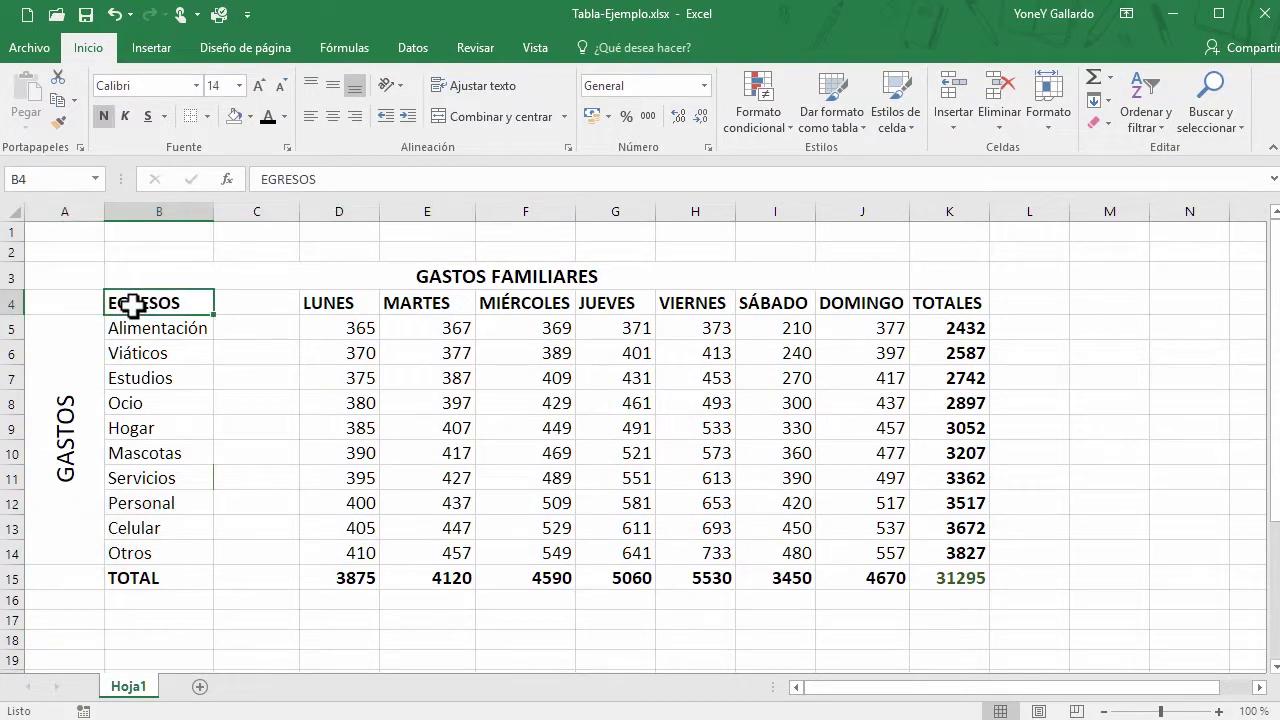
# Step: Clear the GASTOS FAMILIARES title and the vertical GASTOS label, formatting included
pyautogui.click(240, 271)
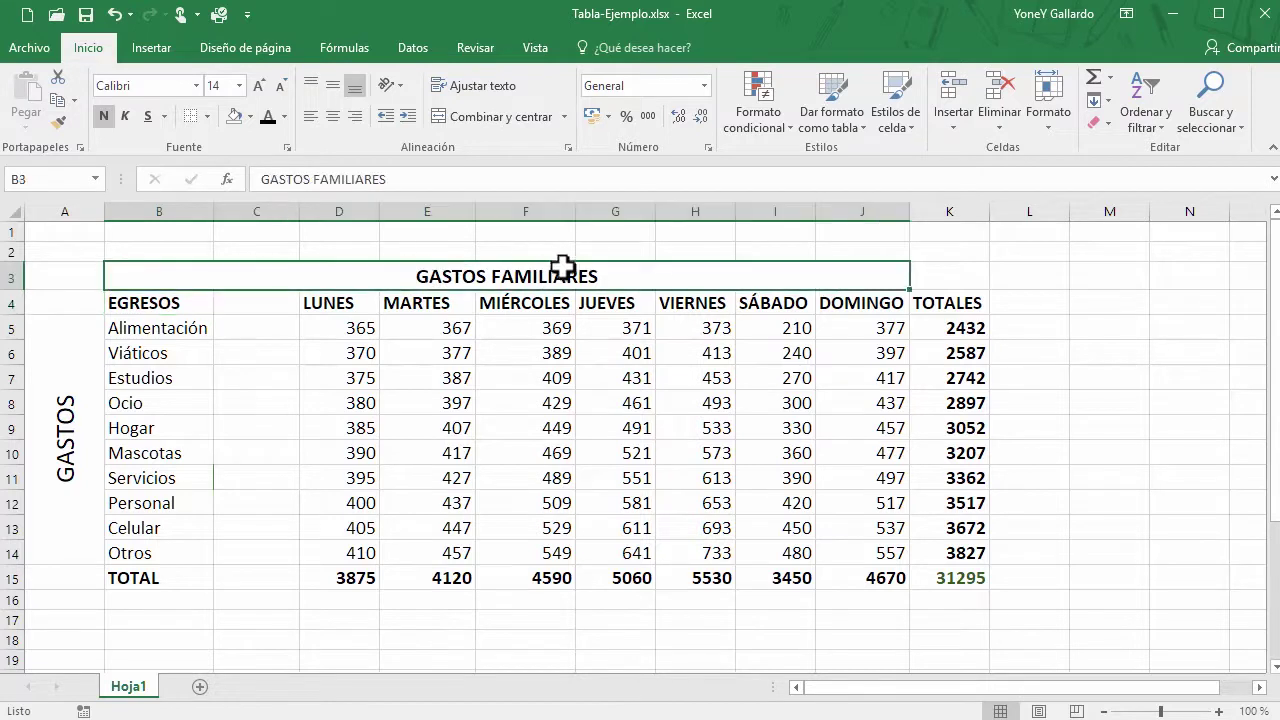
pyautogui.click(1100, 122)
pyautogui.click(1124, 152)
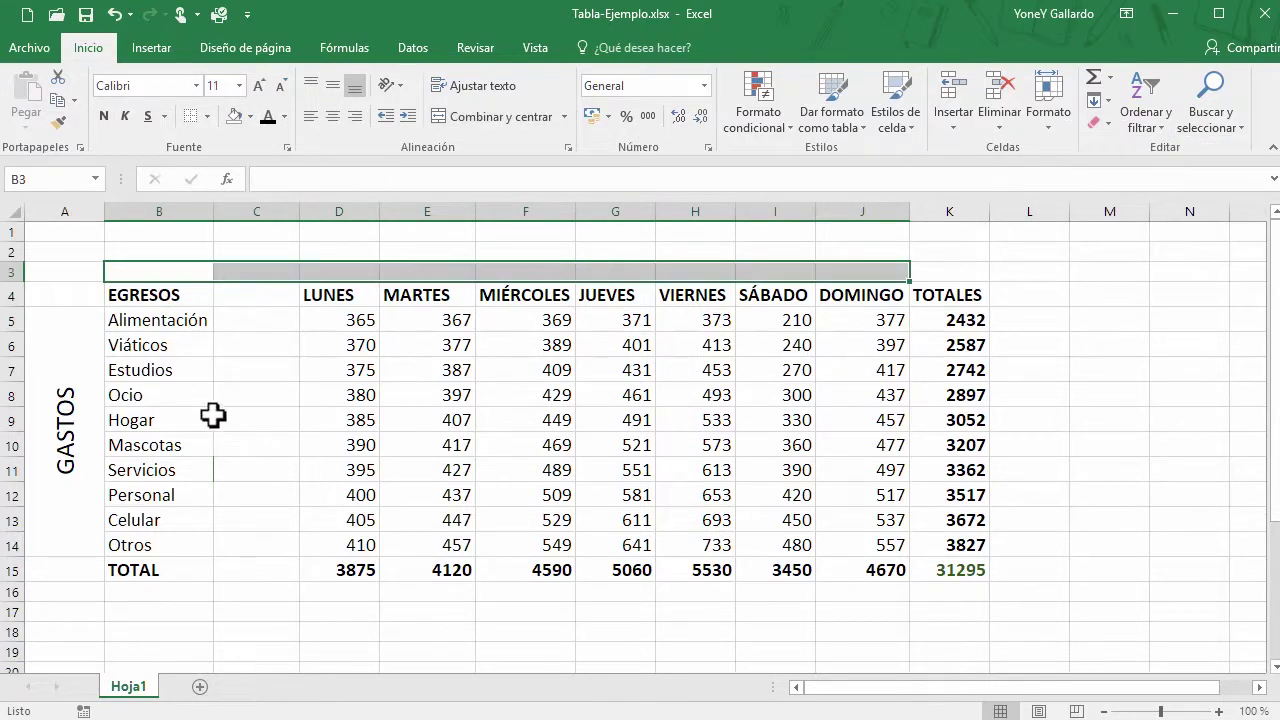
pyautogui.click(61, 311)
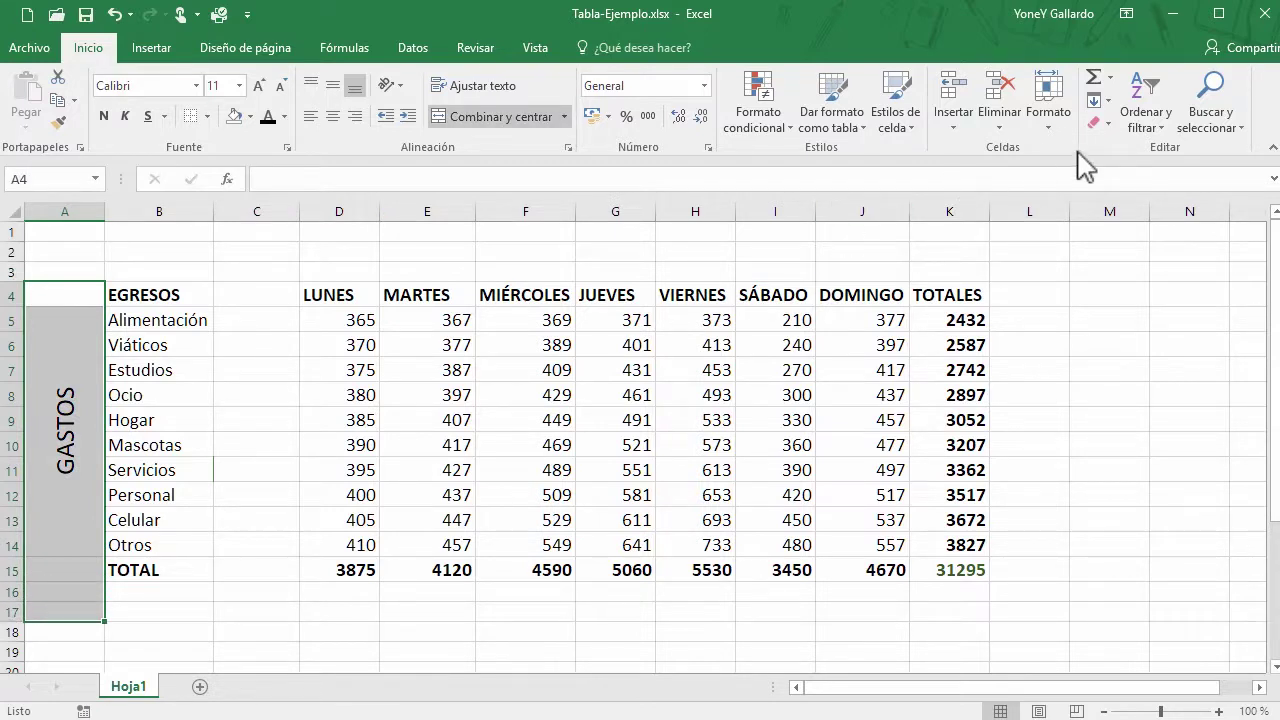
pyautogui.click(1118, 130)
pyautogui.click(1125, 145)
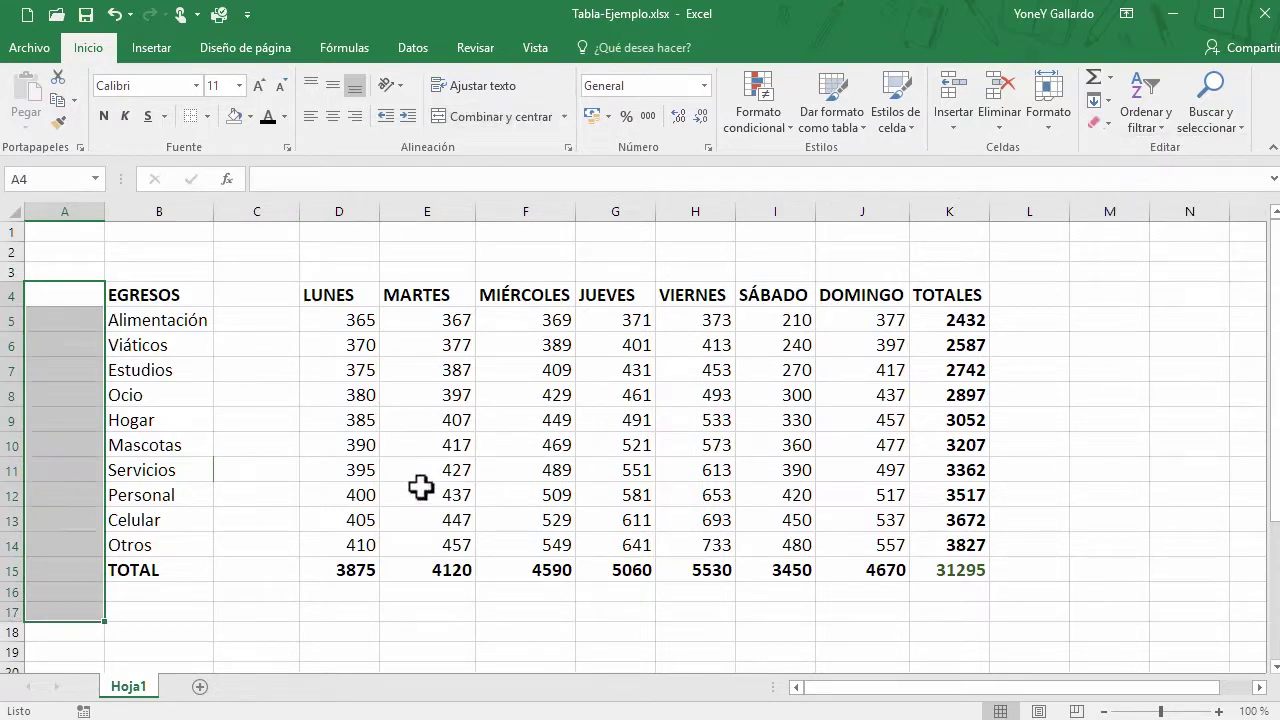
pyautogui.click(314, 442)
# Step: Delete the empty column C so LUNES sits right beside EGRESOS
pyautogui.click(258, 211)
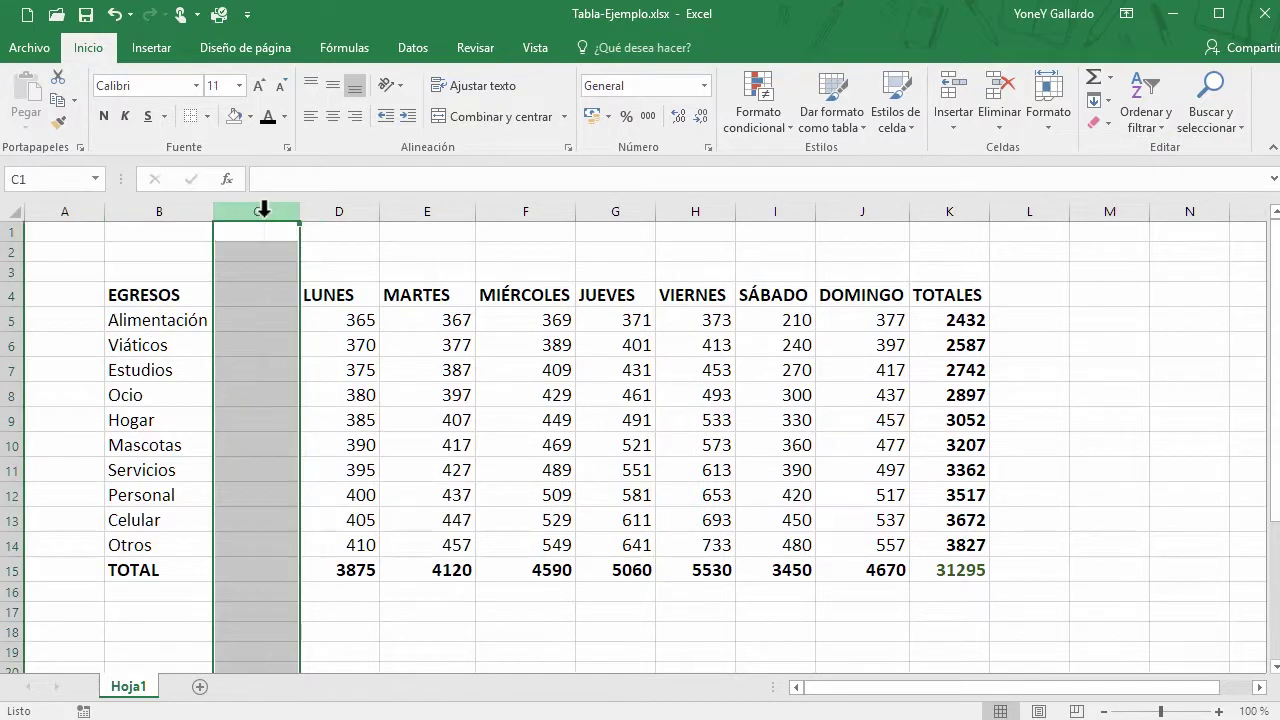
pyautogui.rightClick(264, 216)
pyautogui.click(334, 380)
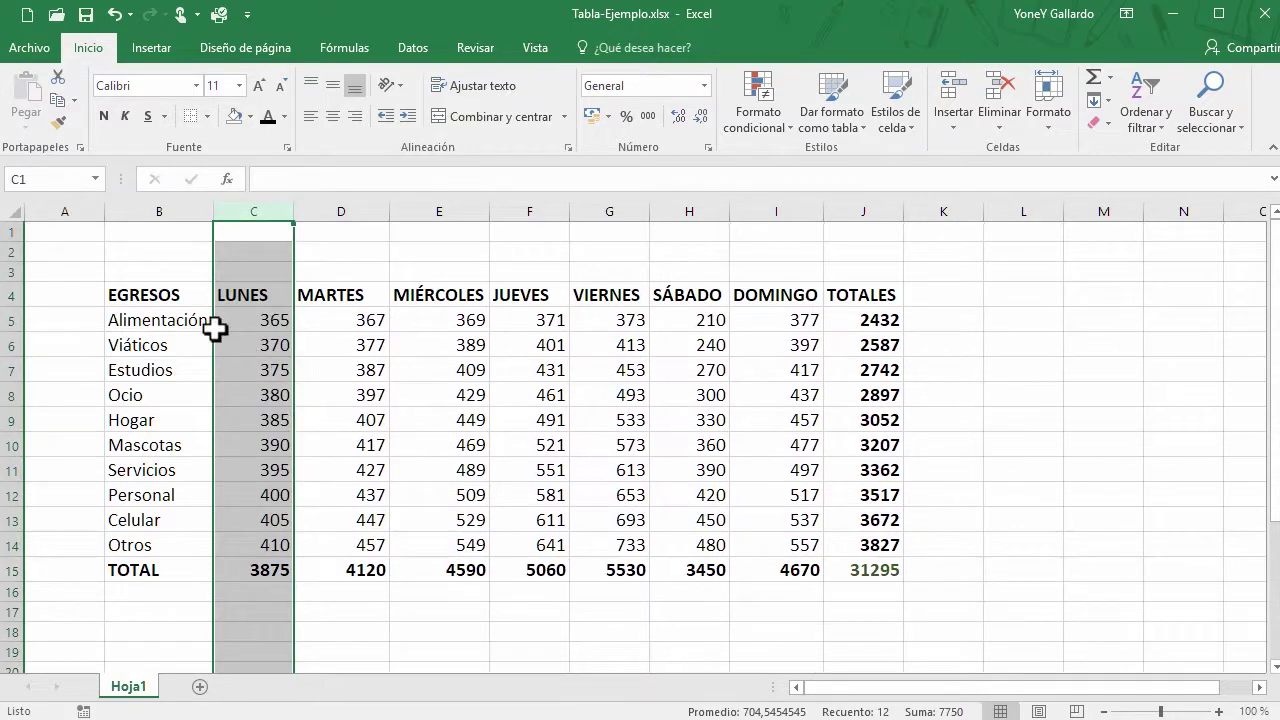
pyautogui.moveTo(140, 298); pyautogui.dragTo(858, 568)
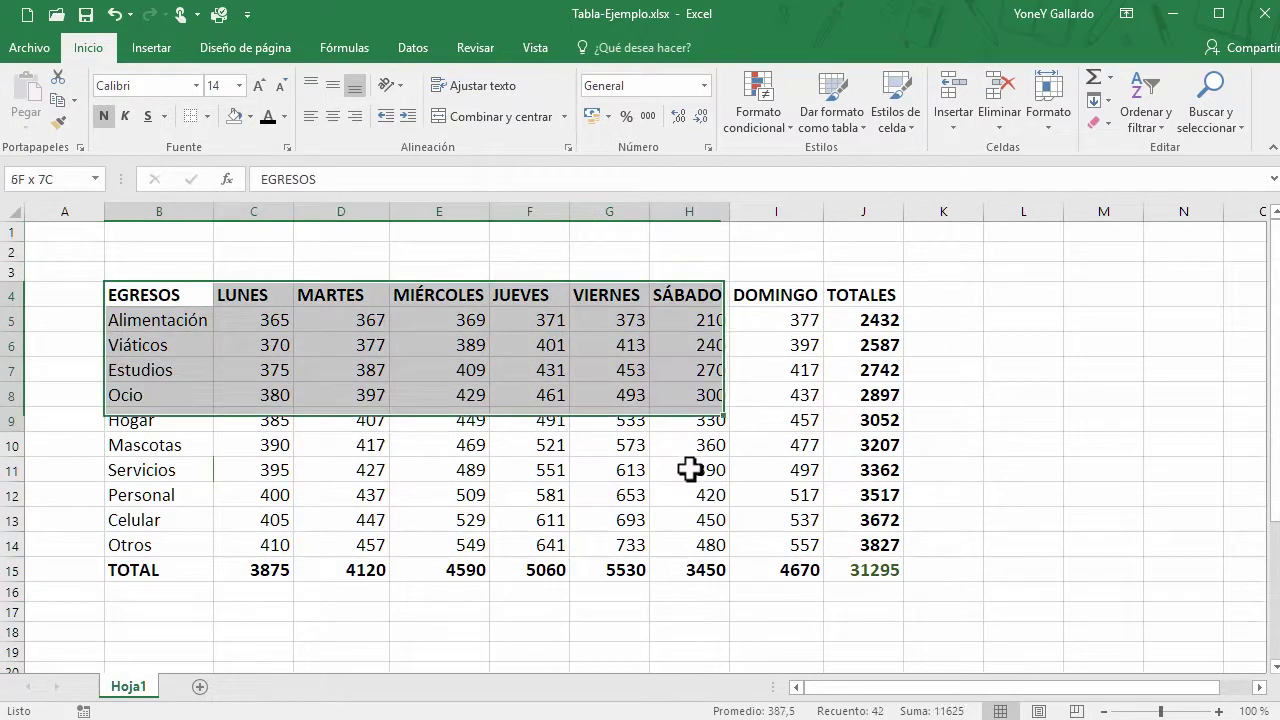
pyautogui.click(1068, 519)
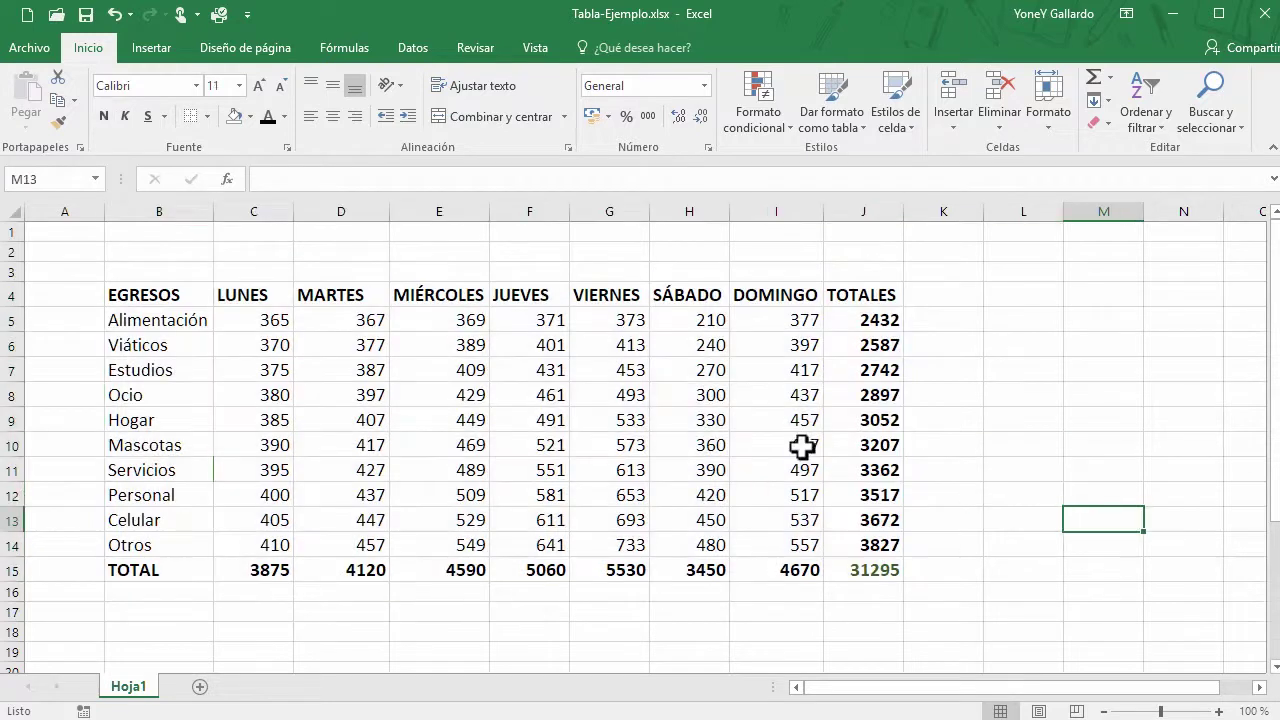
pyautogui.click(171, 294)
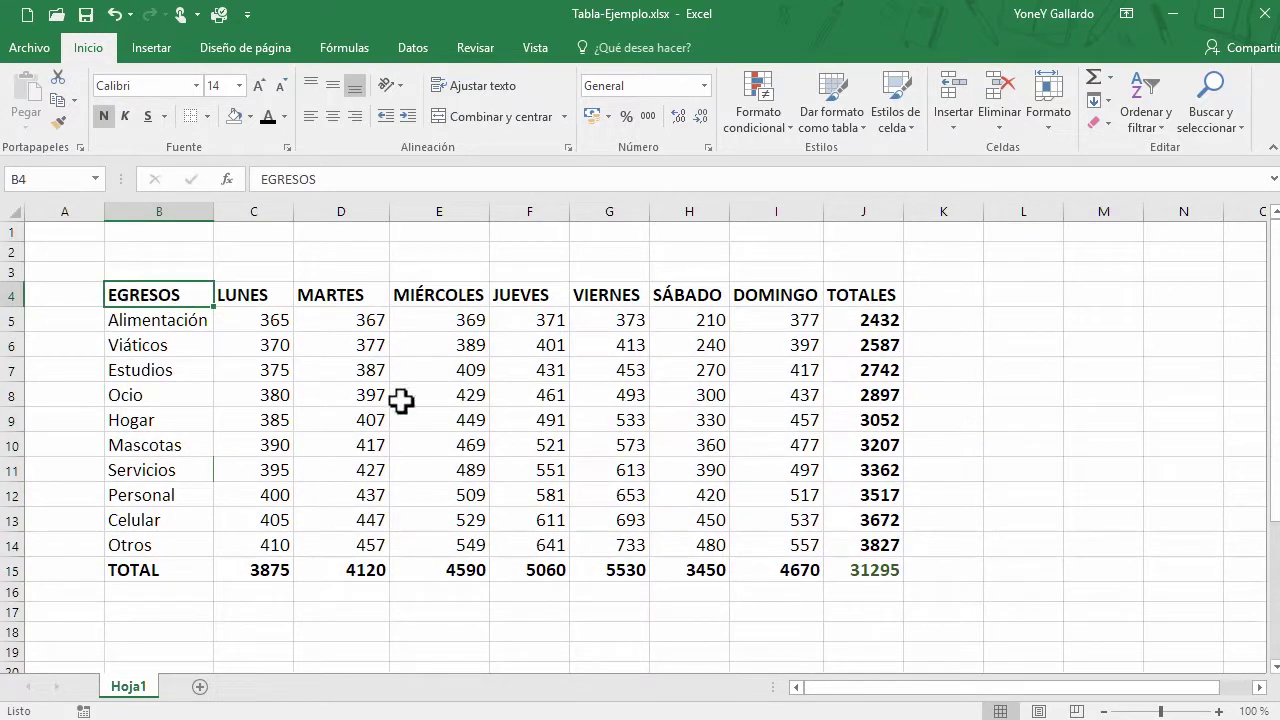
# Step: Select B4:J15 and pick a style from the Dar formato como tabla gallery
pyautogui.moveTo(140, 298); pyautogui.dragTo(842, 556)
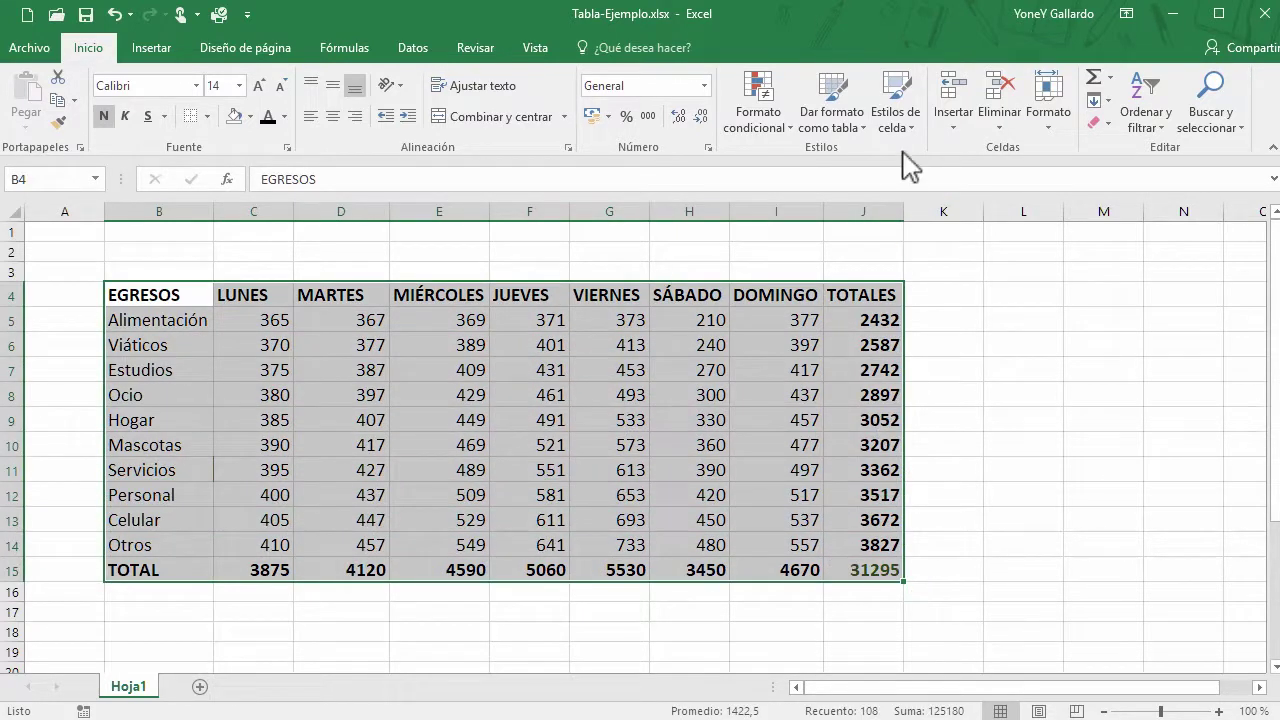
pyautogui.click(852, 128)
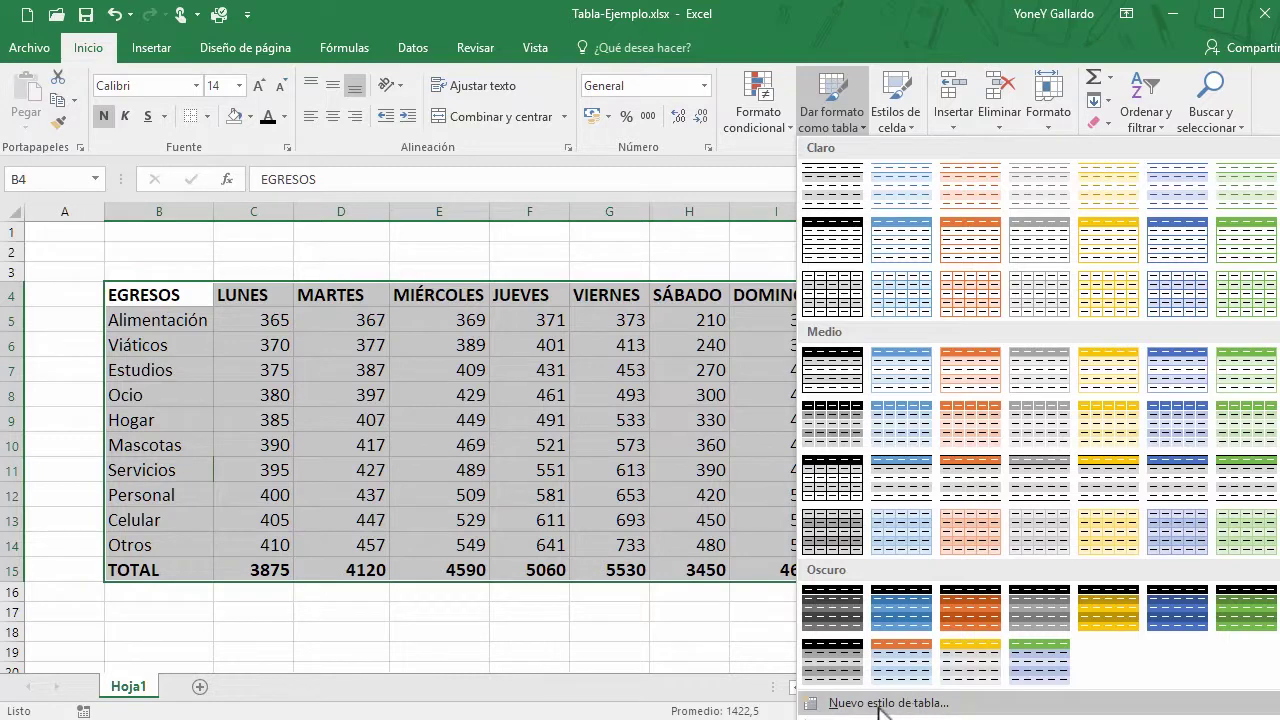
pyautogui.click(880, 425)
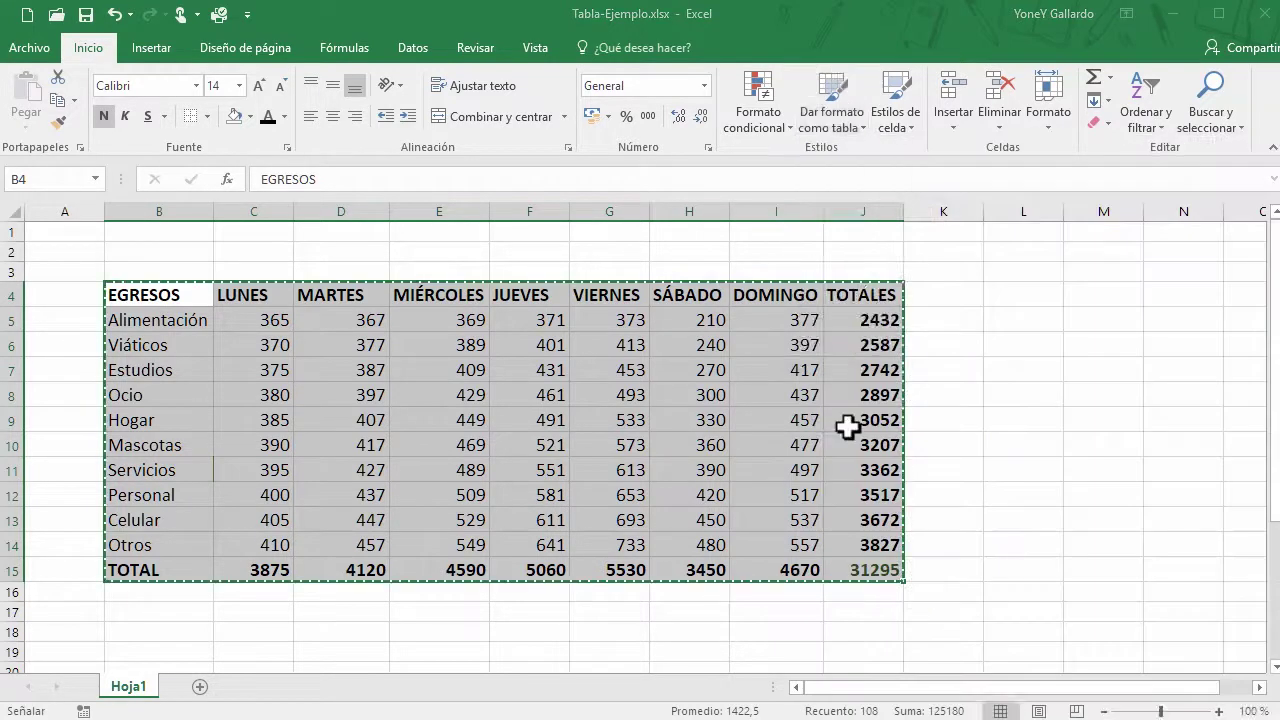
pyautogui.moveTo(813, 222); pyautogui.dragTo(535, 356)
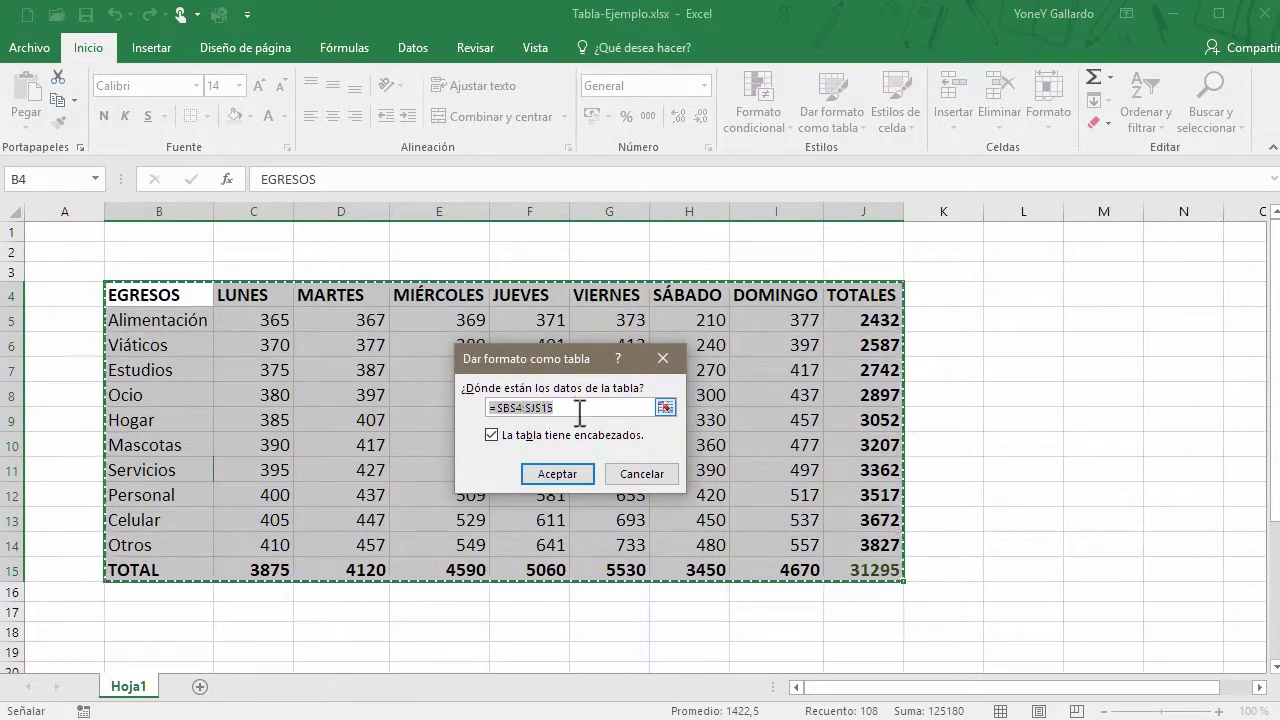
# Step: Set the table range to $B$4:$J$15 with headers and create the table
pyautogui.click(665, 407)
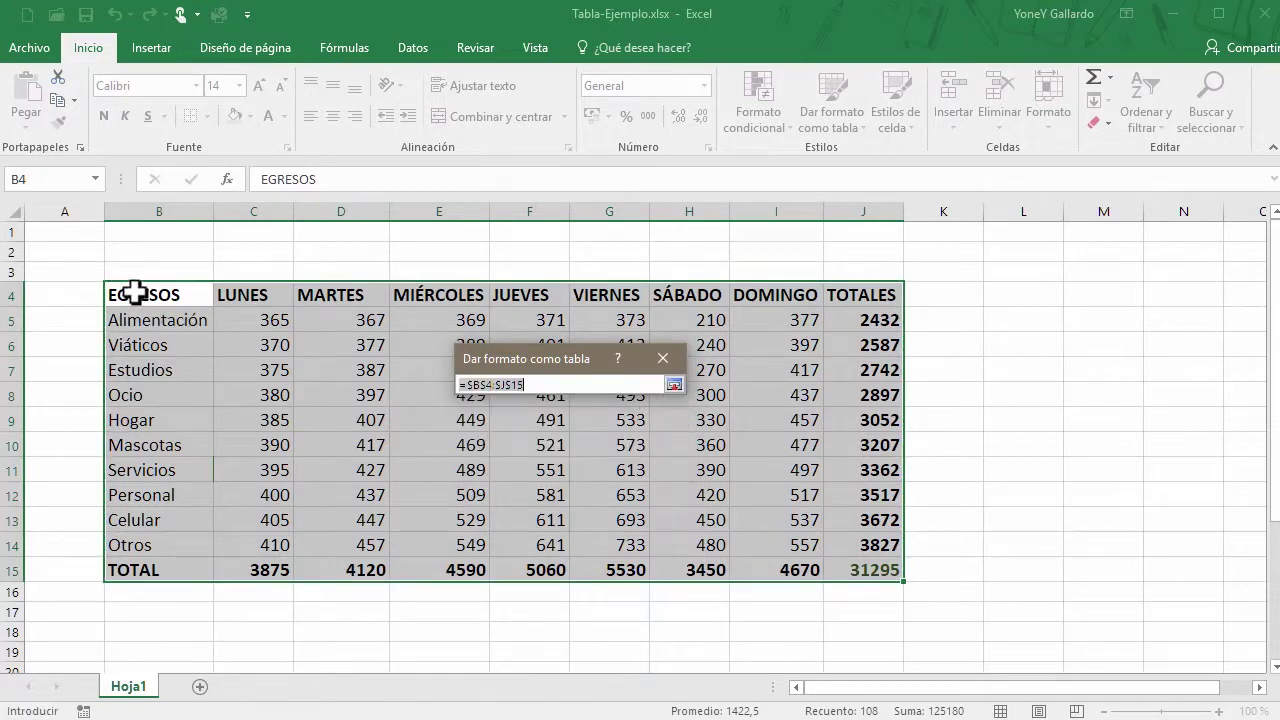
pyautogui.moveTo(135, 293); pyautogui.dragTo(761, 562)
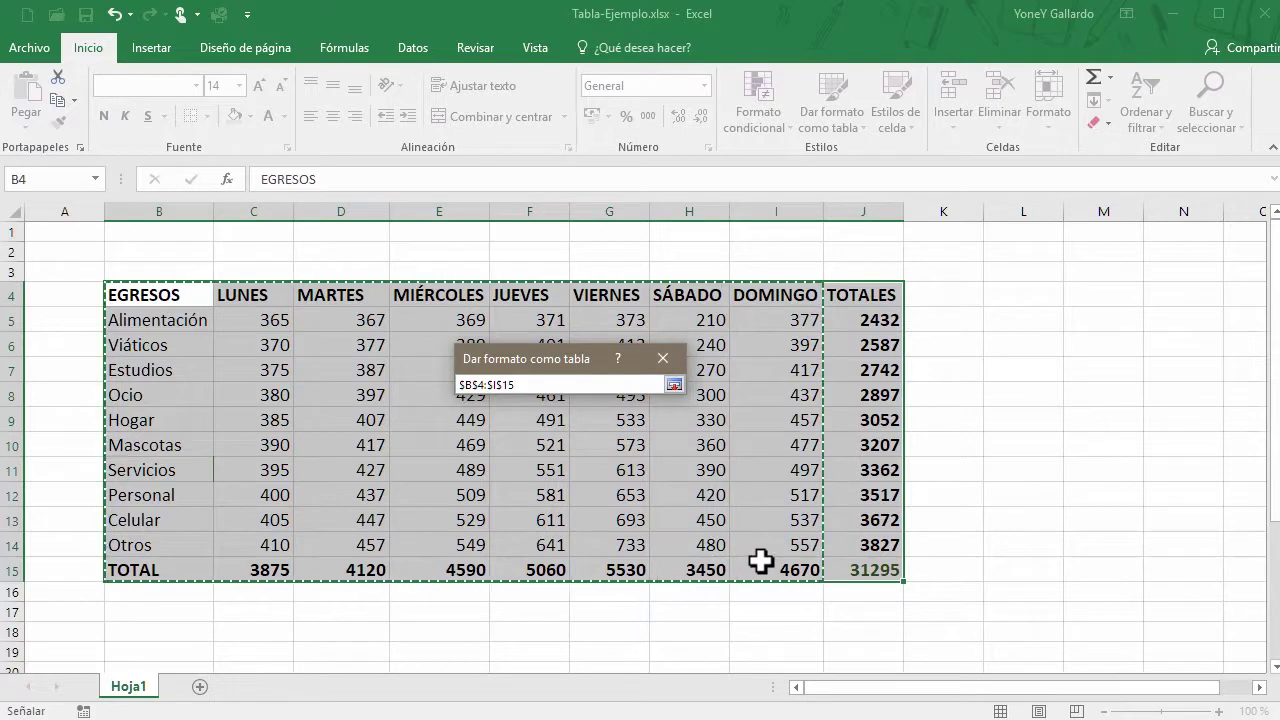
pyautogui.click(674, 385)
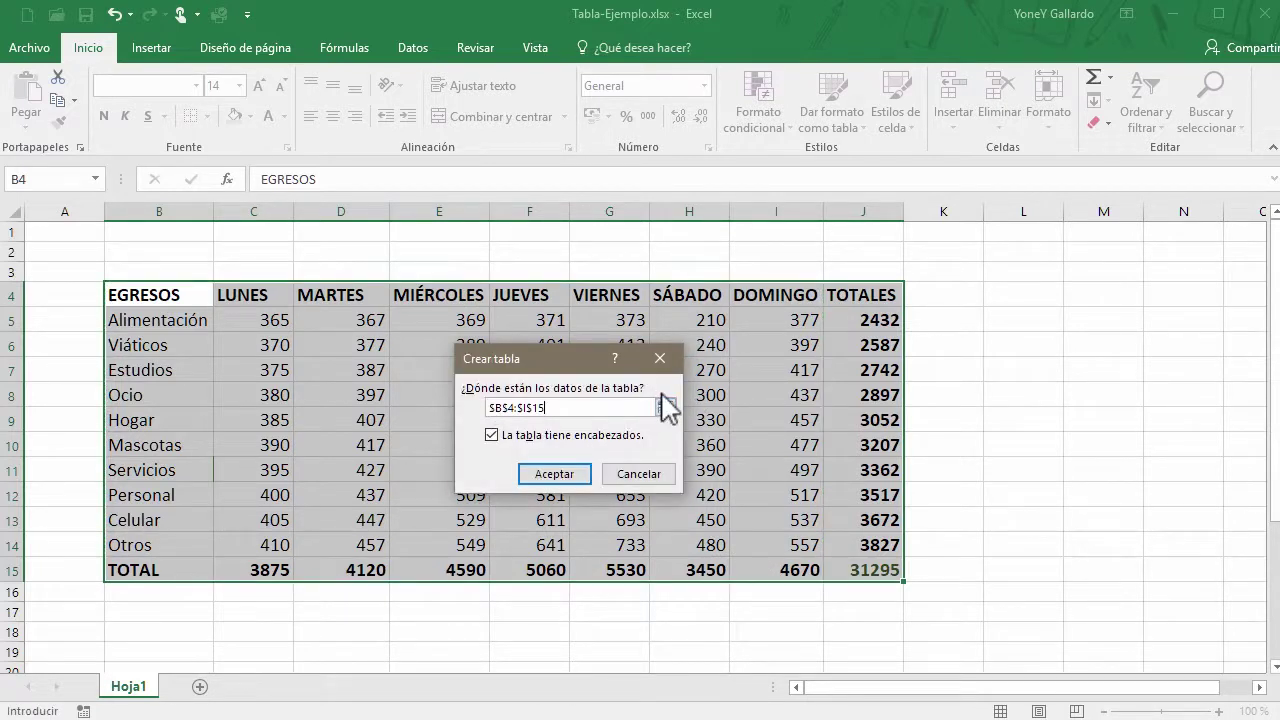
pyautogui.click(664, 405)
pyautogui.moveTo(163, 294); pyautogui.dragTo(866, 571)
pyautogui.click(671, 386)
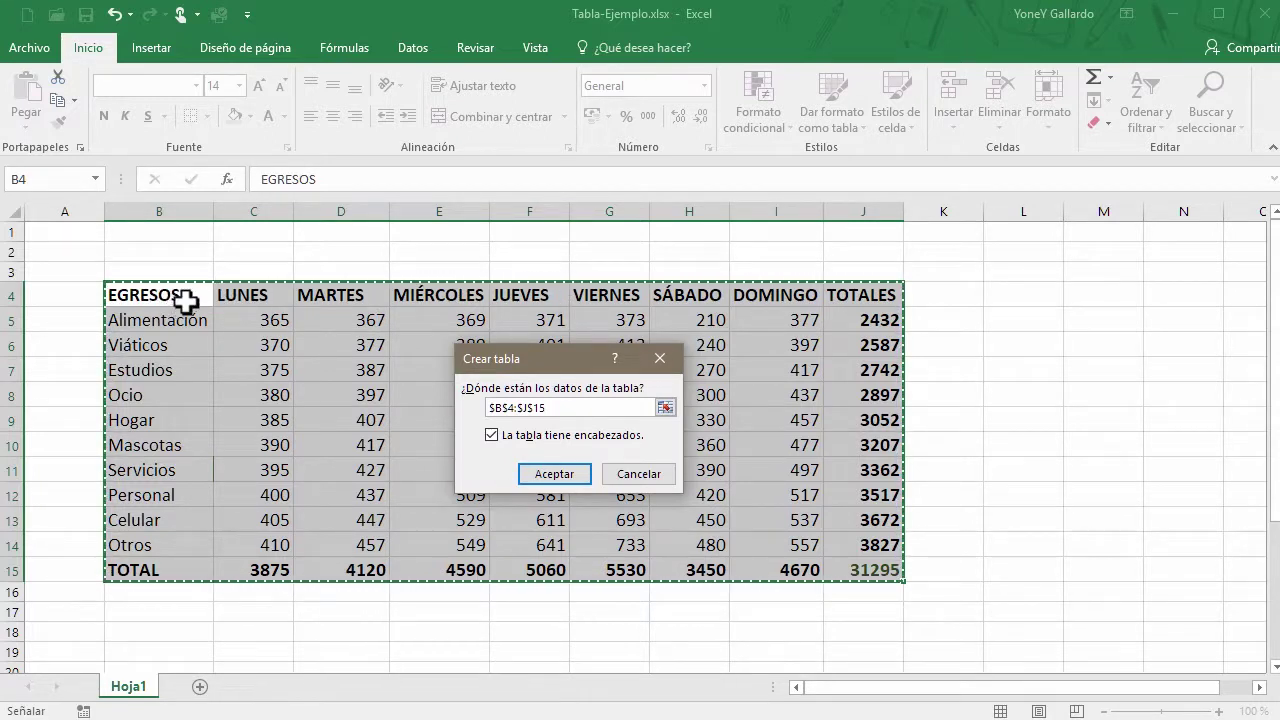
pyautogui.click(491, 436)
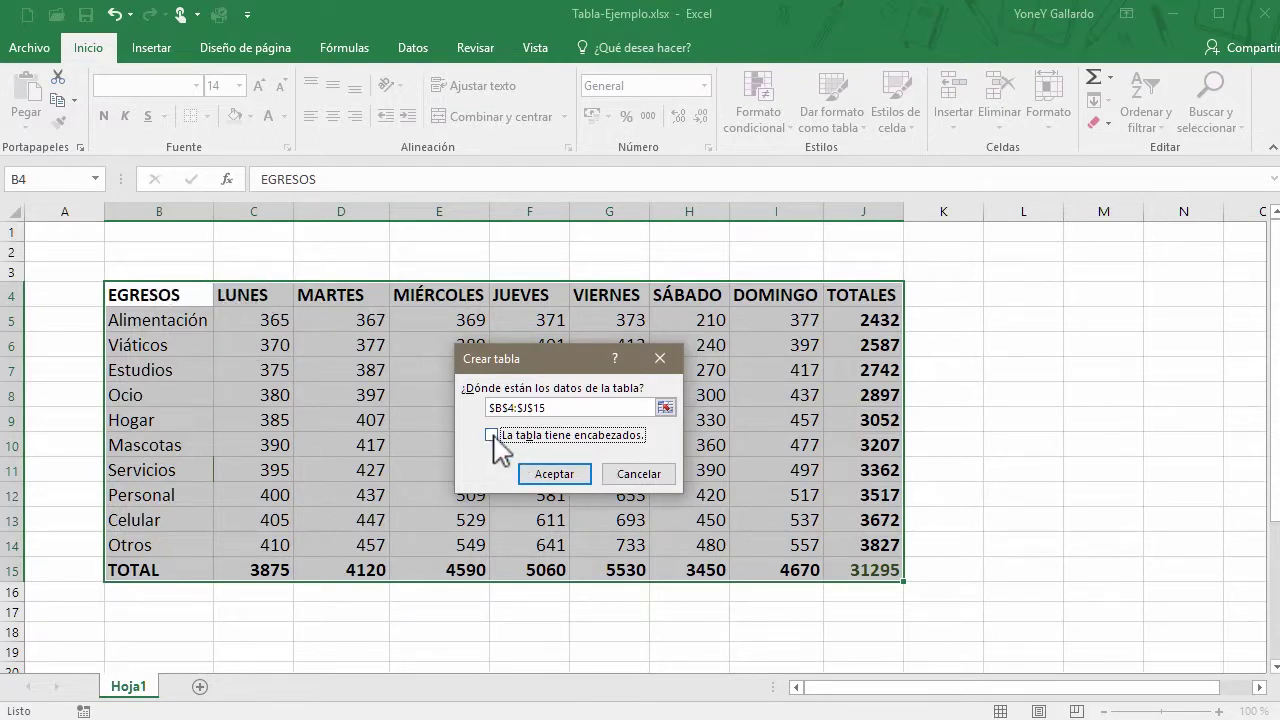
pyautogui.click(530, 474)
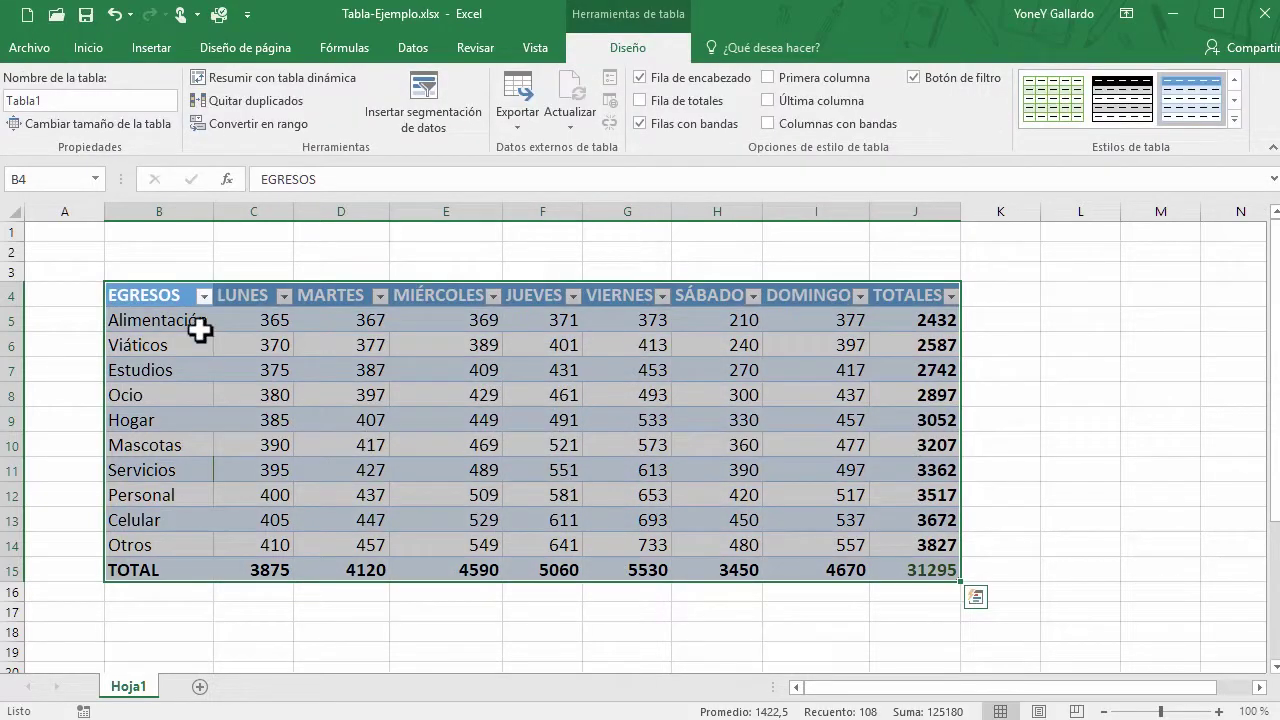
pyautogui.click(204, 343)
pyautogui.click(205, 298)
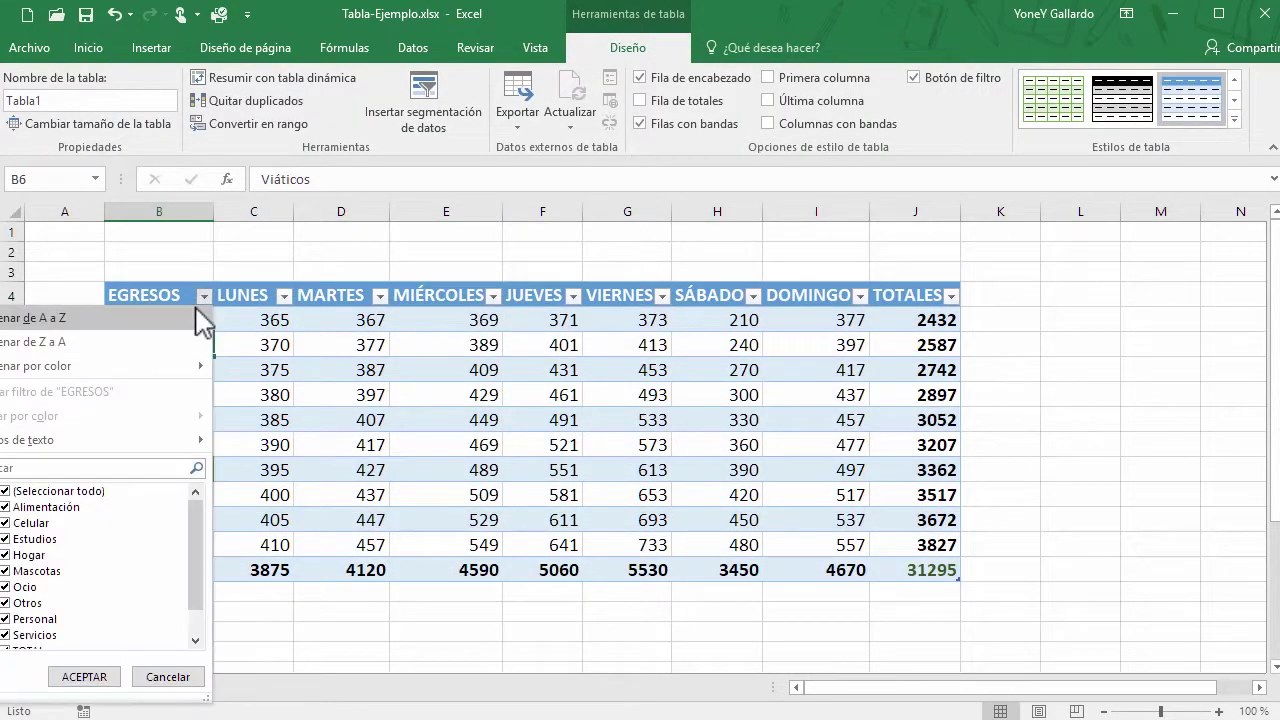
pyautogui.click(205, 298)
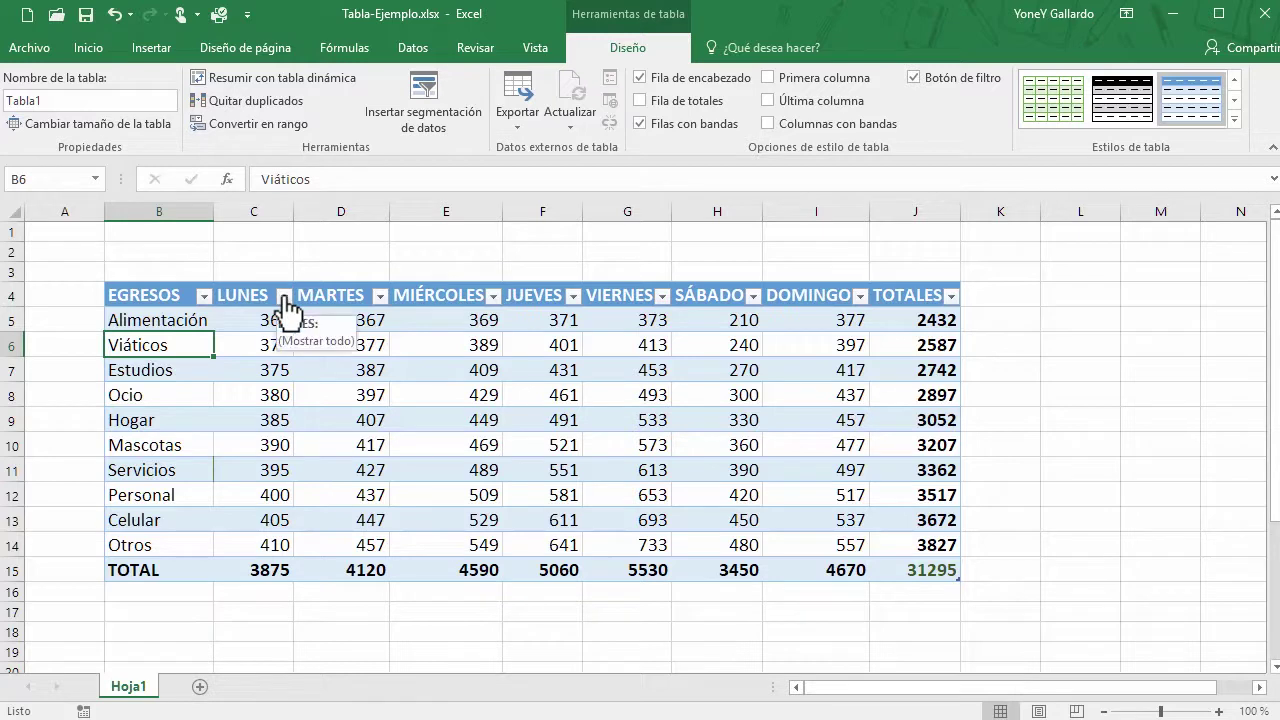
pyautogui.click(284, 296)
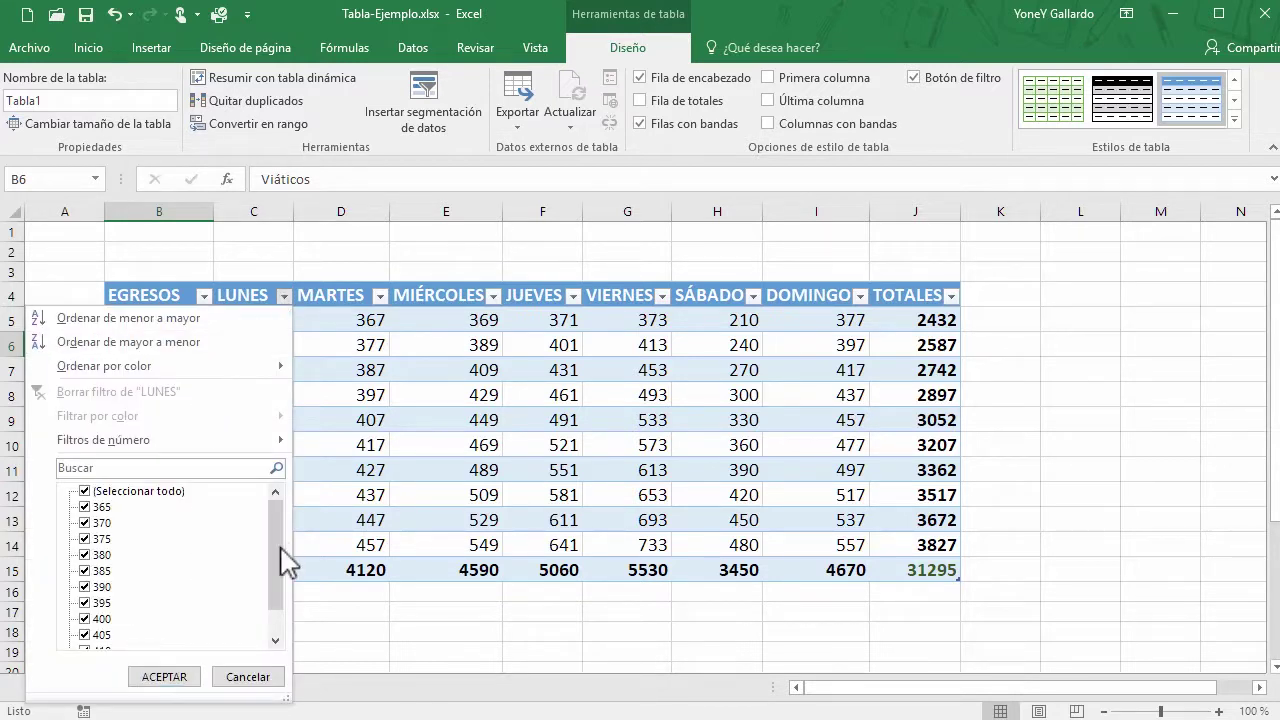
pyautogui.scroll(-1, 280, 572)
pyautogui.scroll(1, 271, 540)
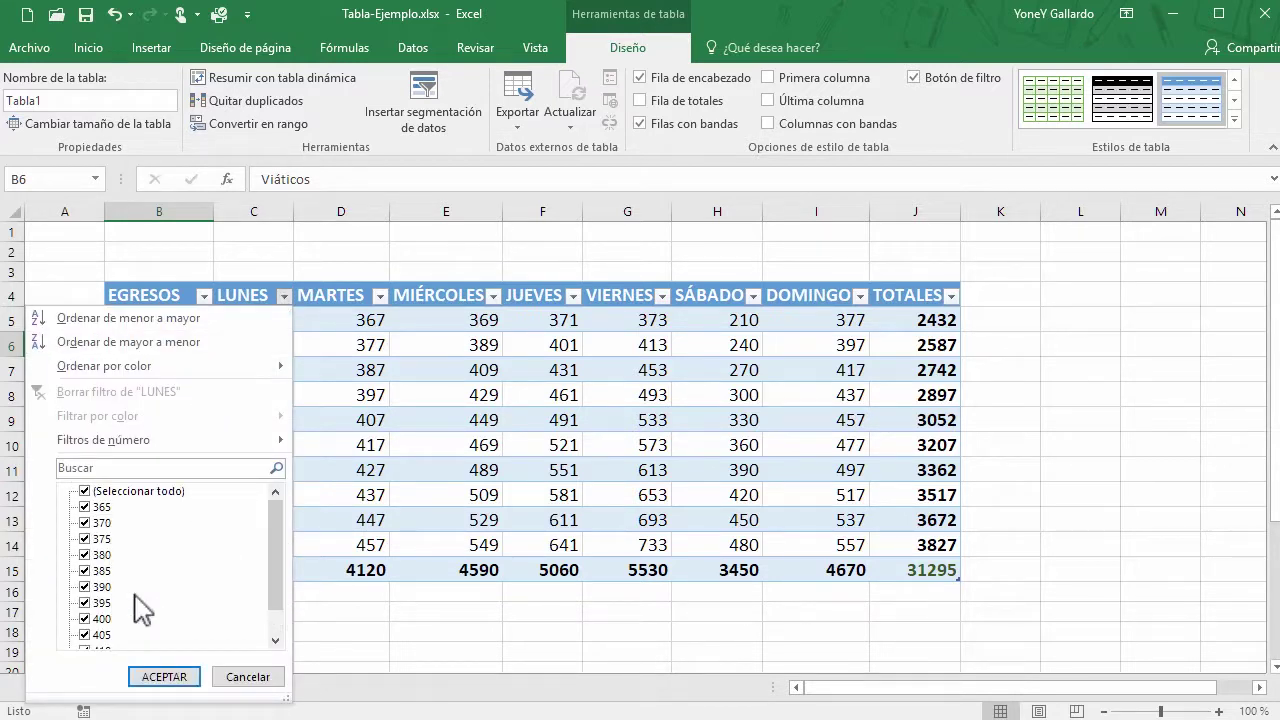
pyautogui.click(420, 322)
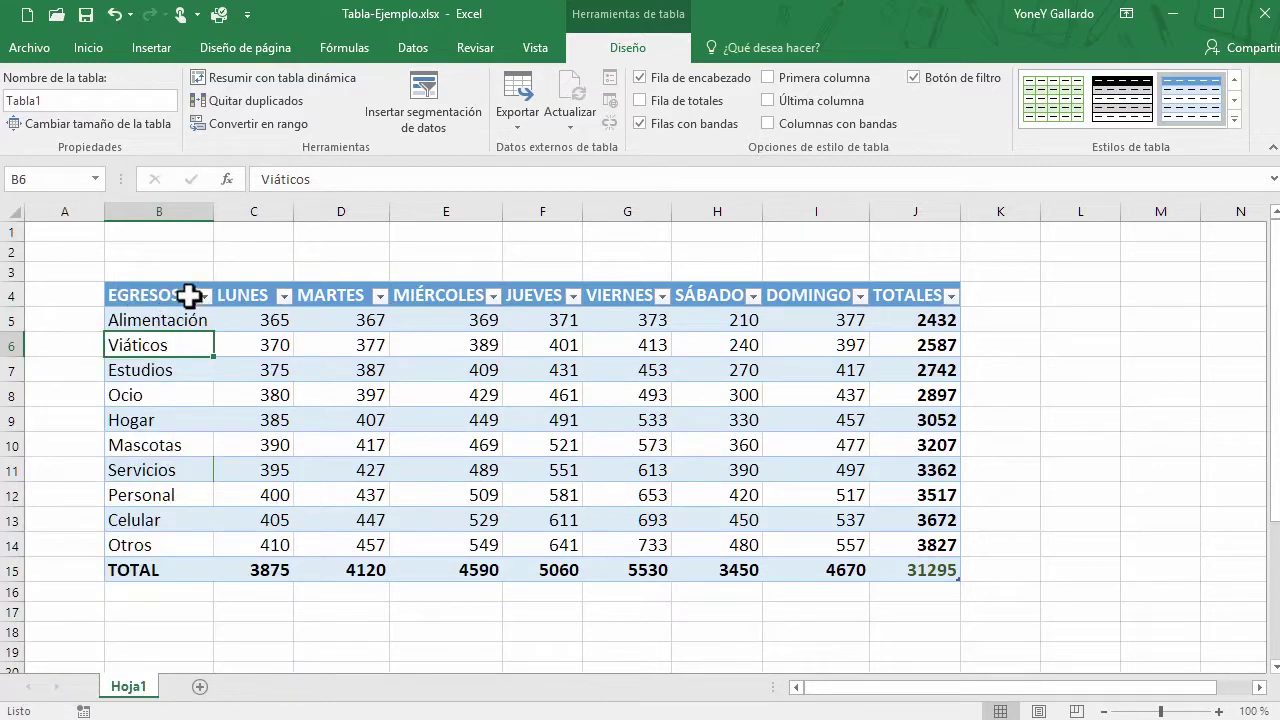
pyautogui.click(204, 296)
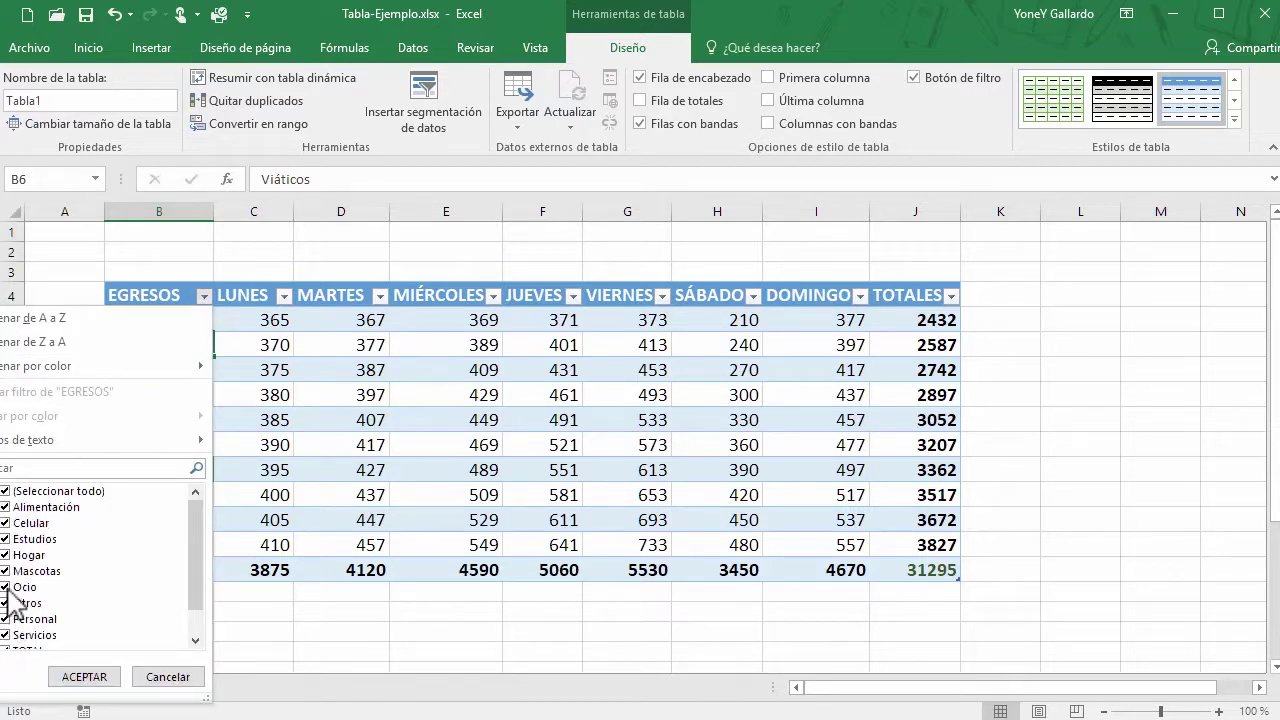
pyautogui.click(8, 492)
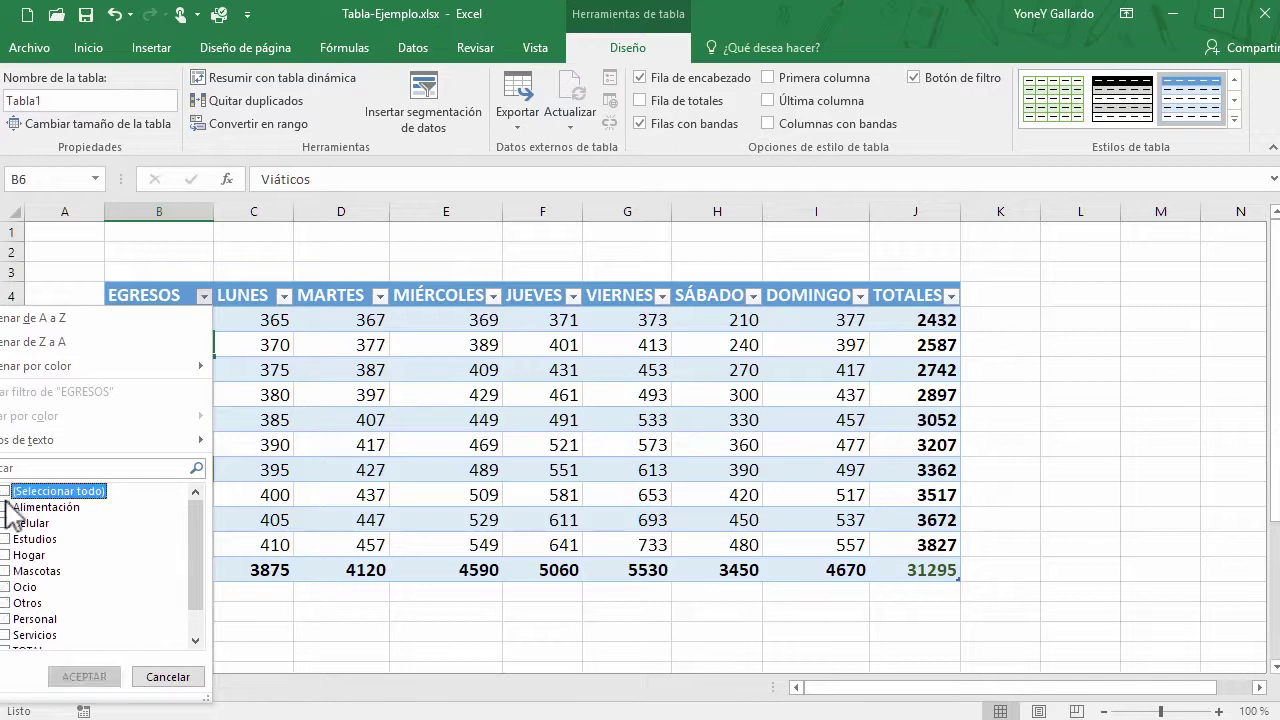
pyautogui.click(6, 555)
pyautogui.click(88, 677)
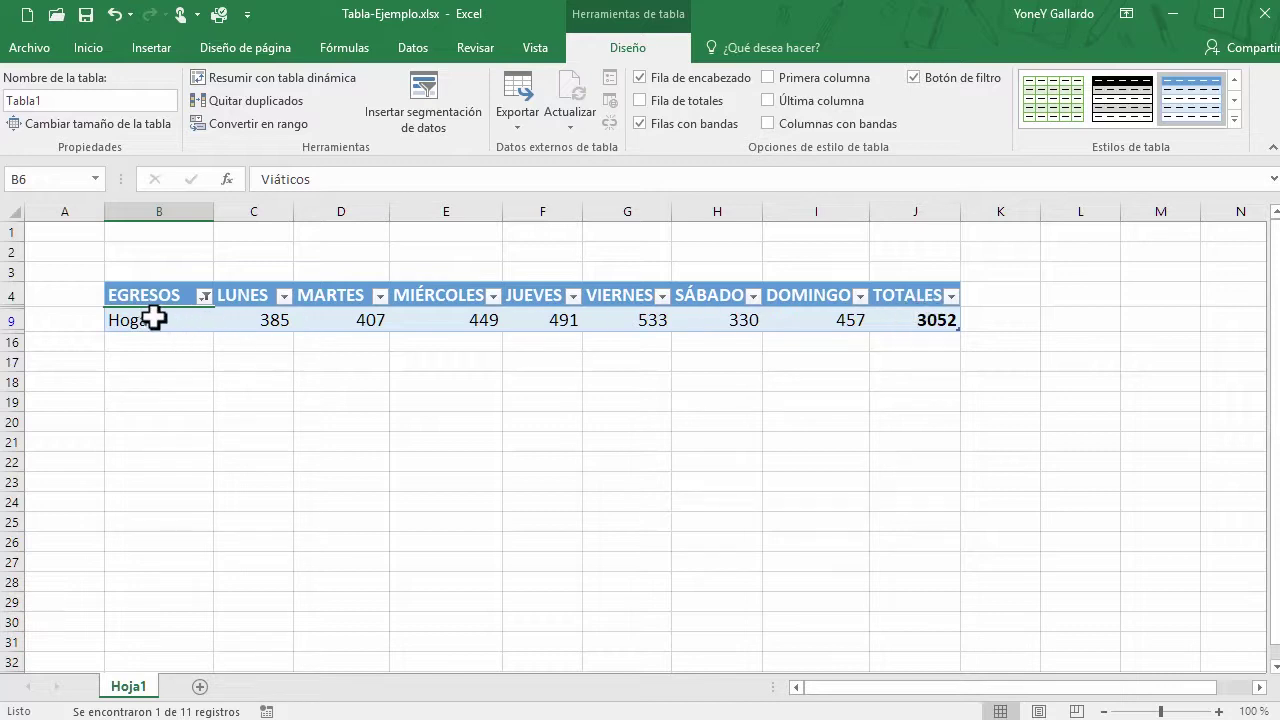
pyautogui.click(203, 297)
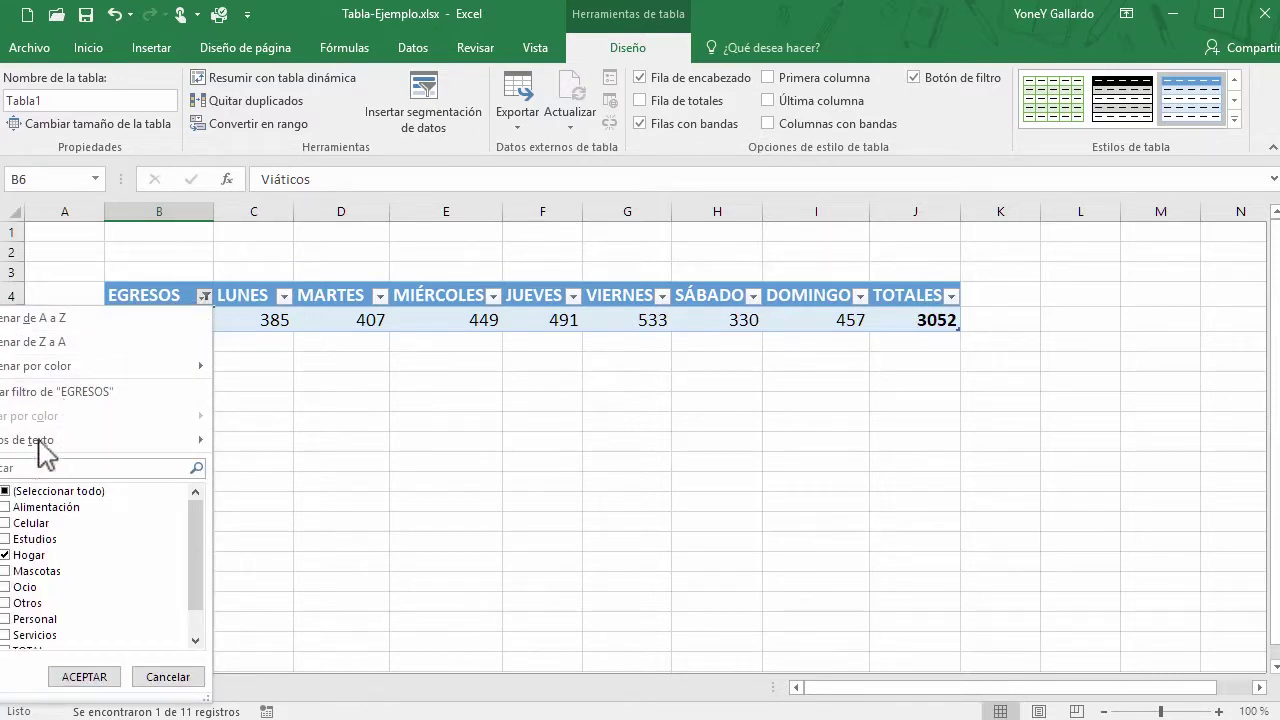
pyautogui.click(60, 392)
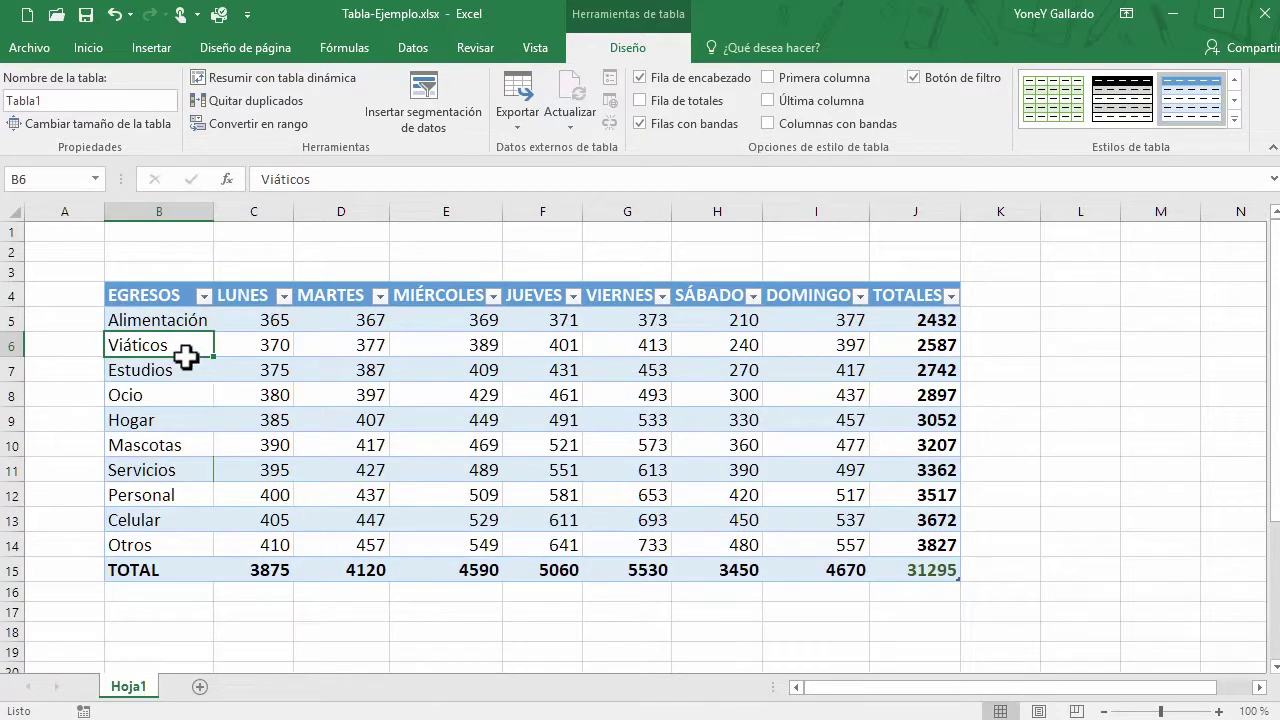
pyautogui.click(168, 322)
# Step: Clear the formatting from the expense table B4:J15 with Borrar formatos
pyautogui.moveTo(143, 297)
pyautogui.mouseDown()
pyautogui.moveTo(840, 532)
pyautogui.moveTo(880, 563)
pyautogui.mouseUp()
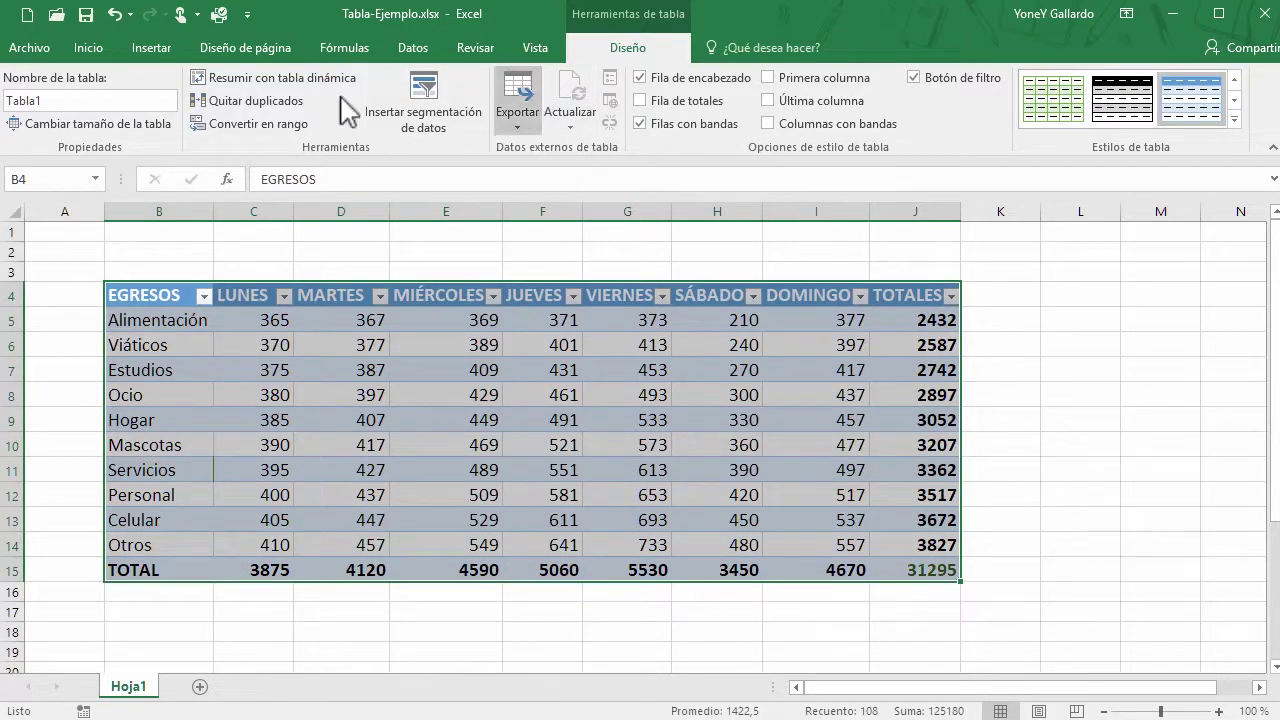
pyautogui.click(88, 47)
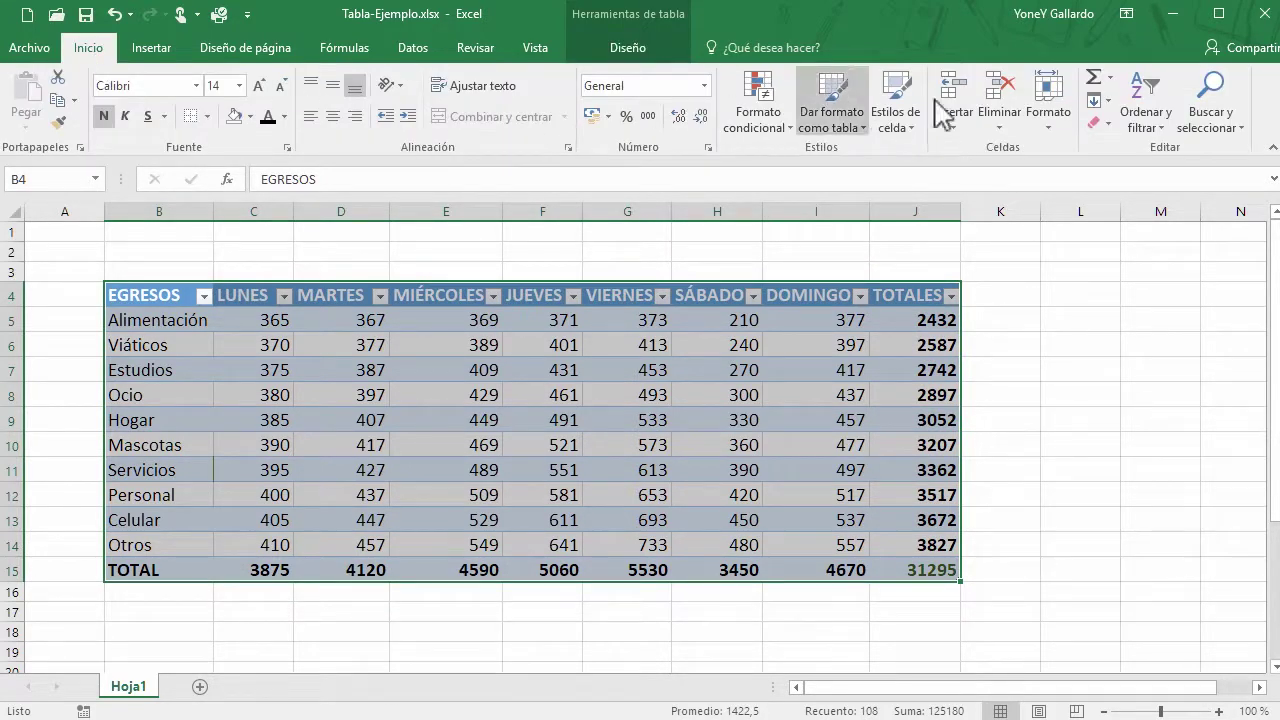
pyautogui.click(1094, 122)
pyautogui.click(1107, 180)
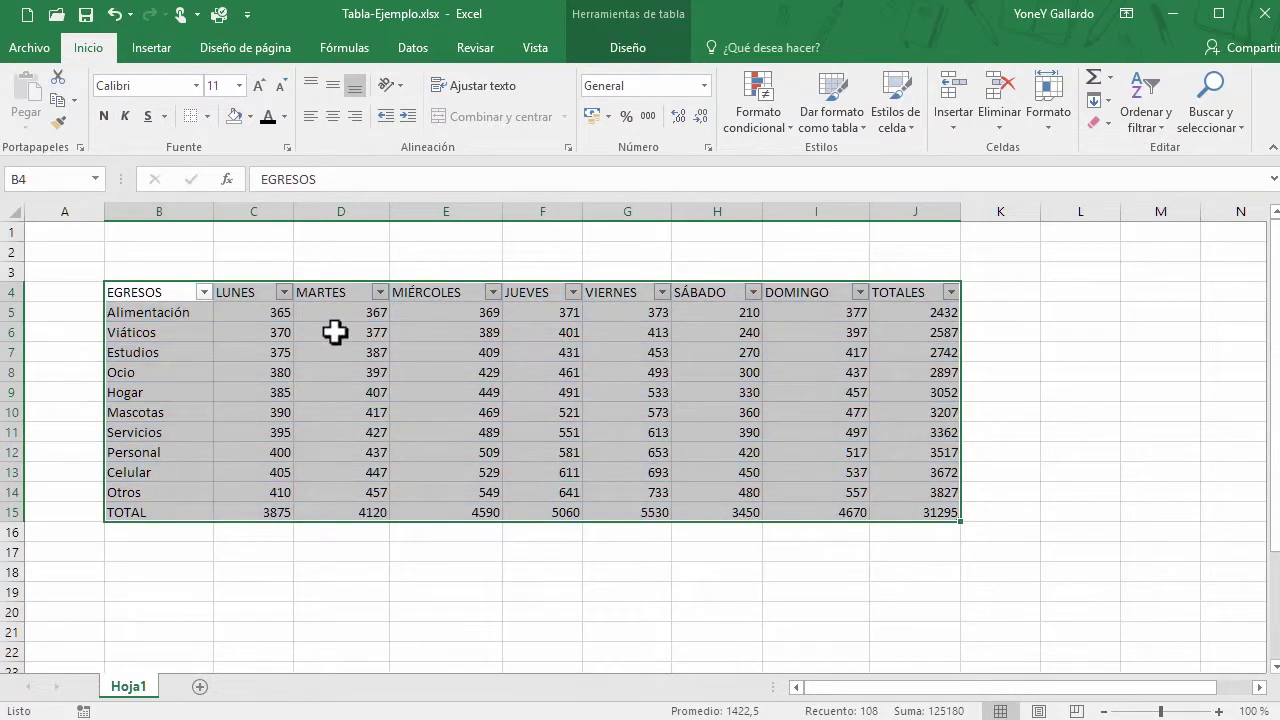
pyautogui.click(1102, 122)
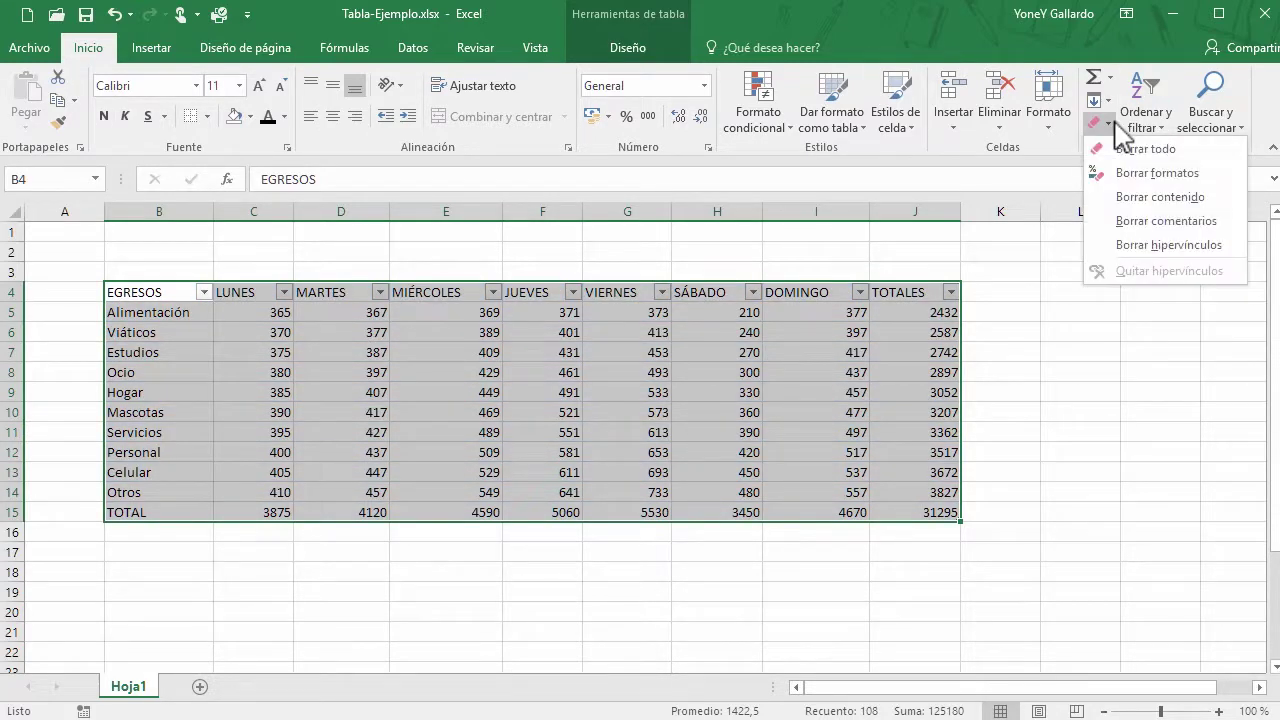
pyautogui.click(1051, 457)
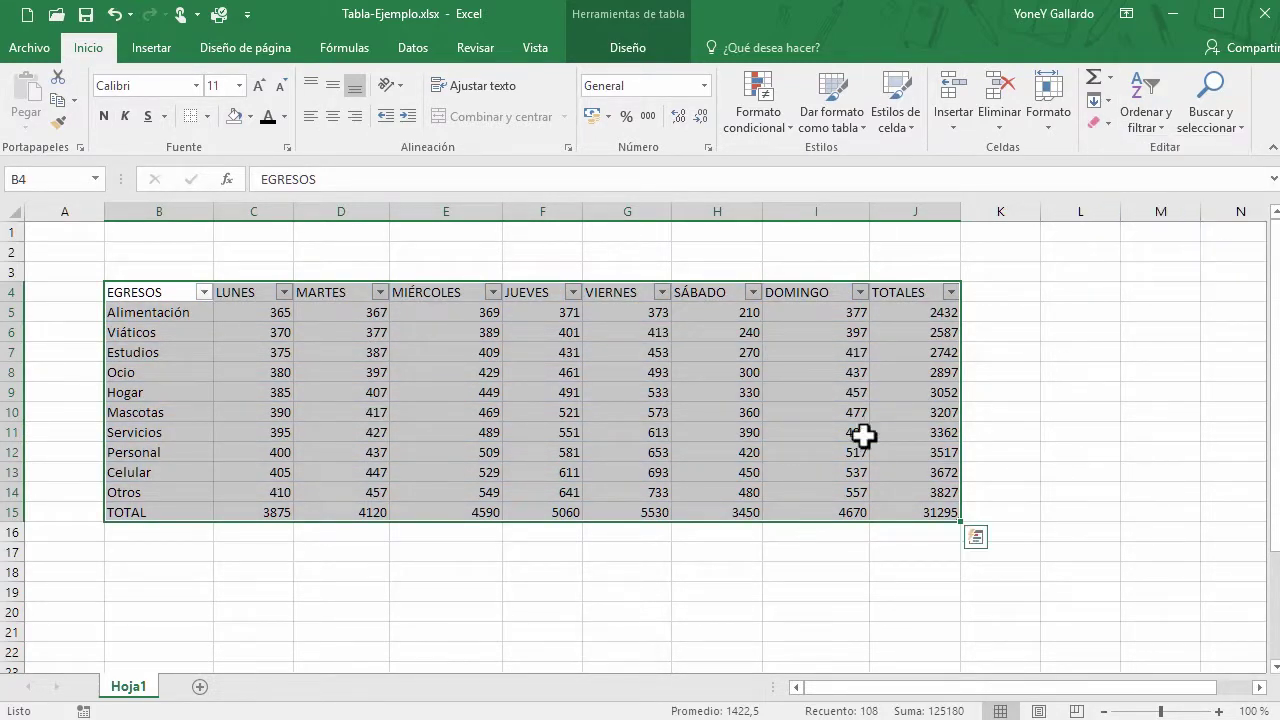
# Step: Undo twice to restore the plain bold range, reselect it, and open the table style gallery
pyautogui.click(271, 392)
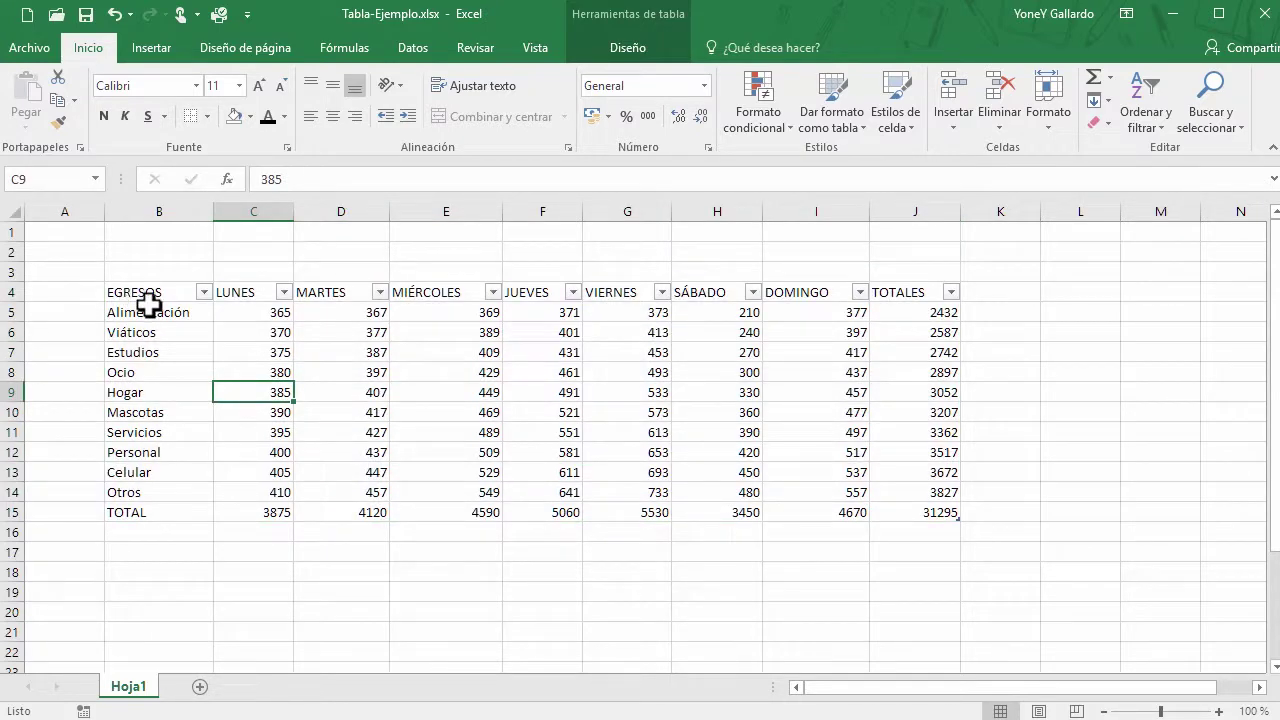
pyautogui.hotkey('ctrl', 'z')
pyautogui.hotkey('ctrl', 'z')
pyautogui.hotkey('ctrl', 'z')
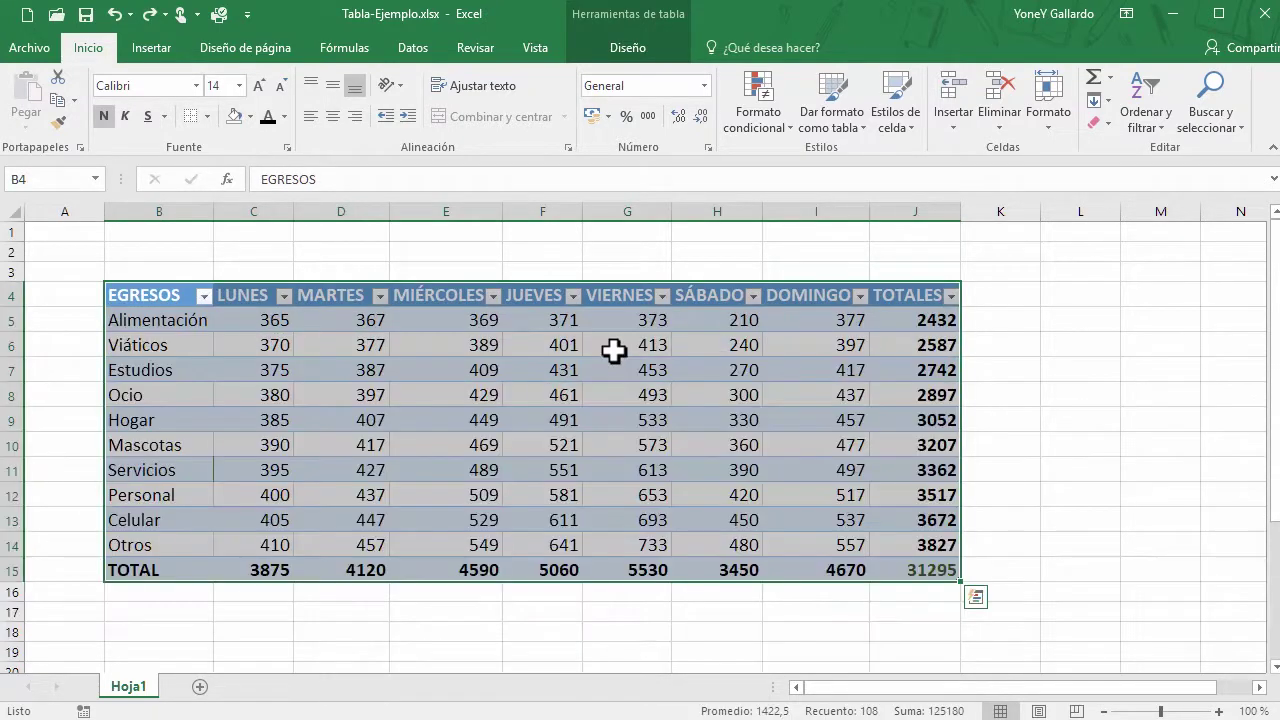
pyautogui.hotkey('ctrl', 'z')
pyautogui.click(435, 392)
pyautogui.moveTo(130, 295)
pyautogui.mouseDown()
pyautogui.moveTo(768, 568)
pyautogui.moveTo(835, 570)
pyautogui.mouseUp()
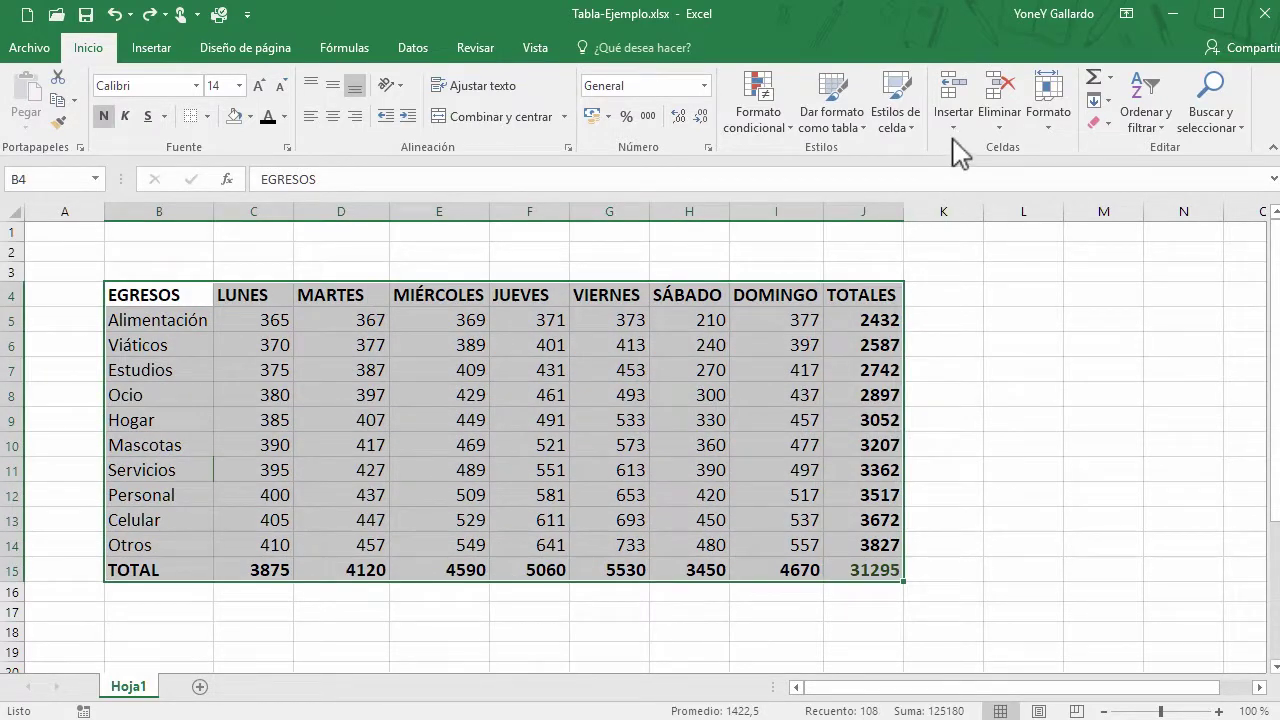
pyautogui.click(830, 125)
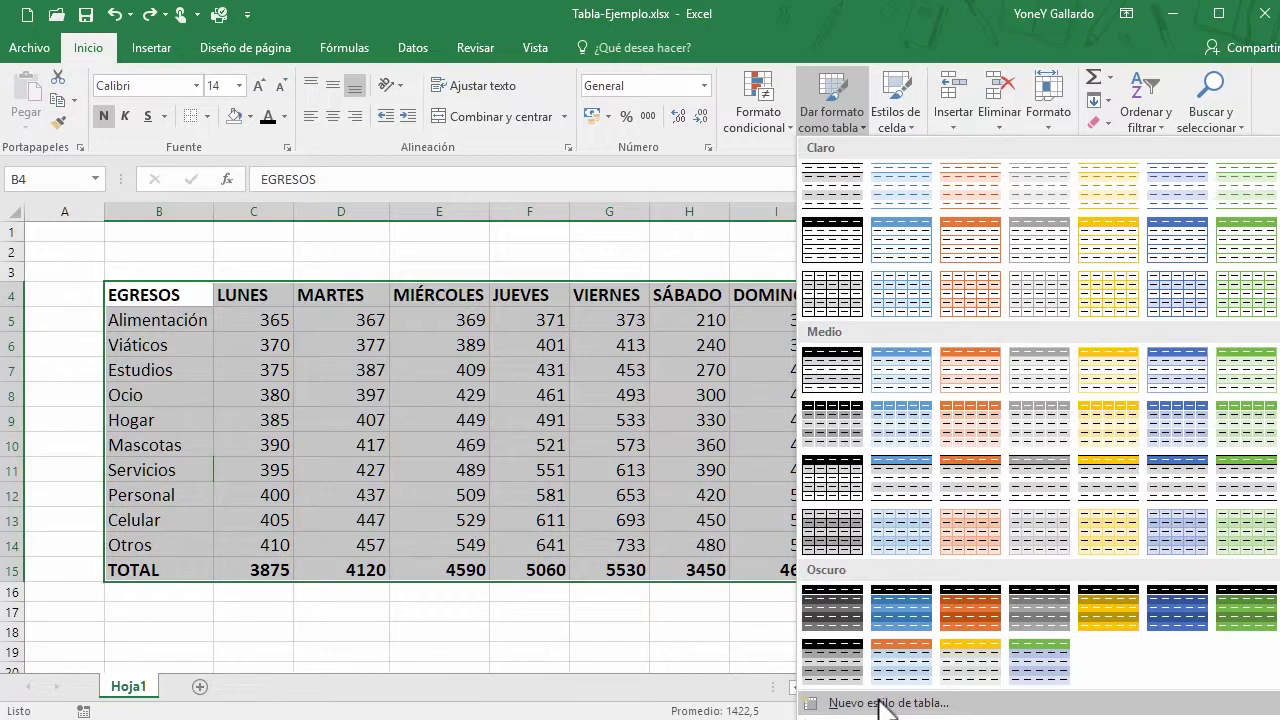
# Step: Start a new custom table style and give Primera franja de columnas a green fill
pyautogui.click(880, 703)
pyautogui.moveTo(651, 258); pyautogui.dragTo(810, 222)
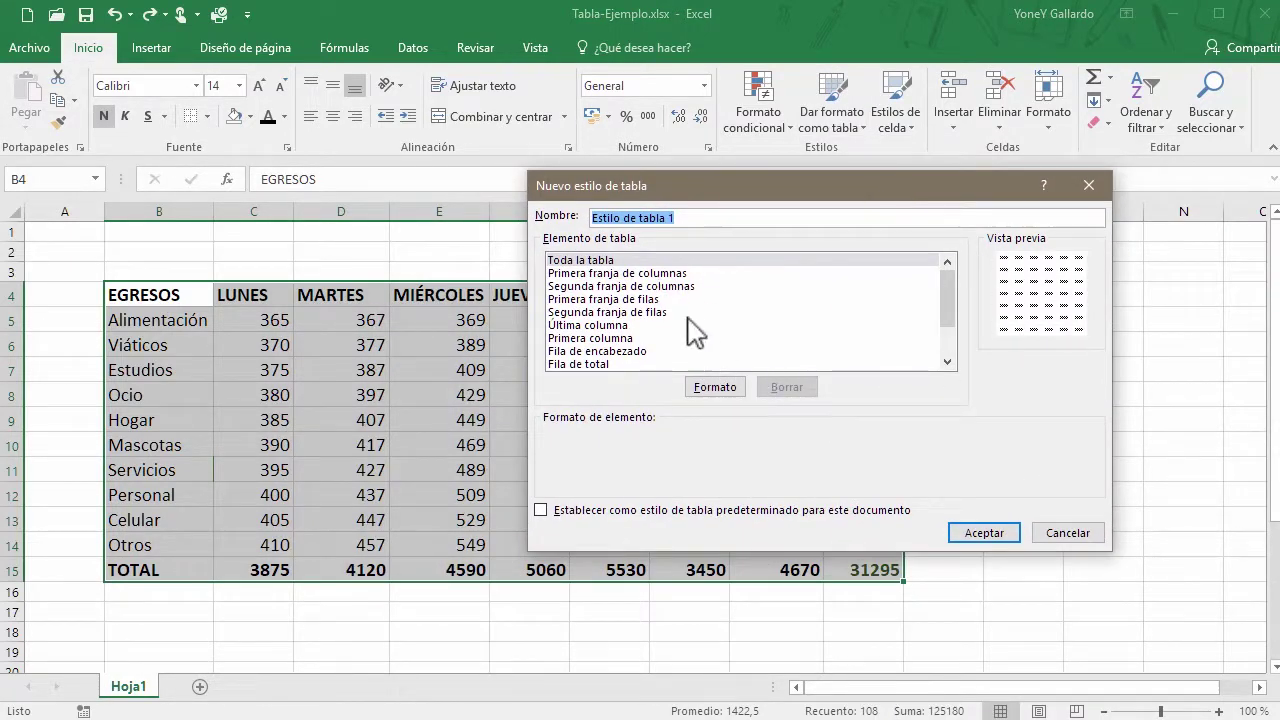
pyautogui.click(632, 274)
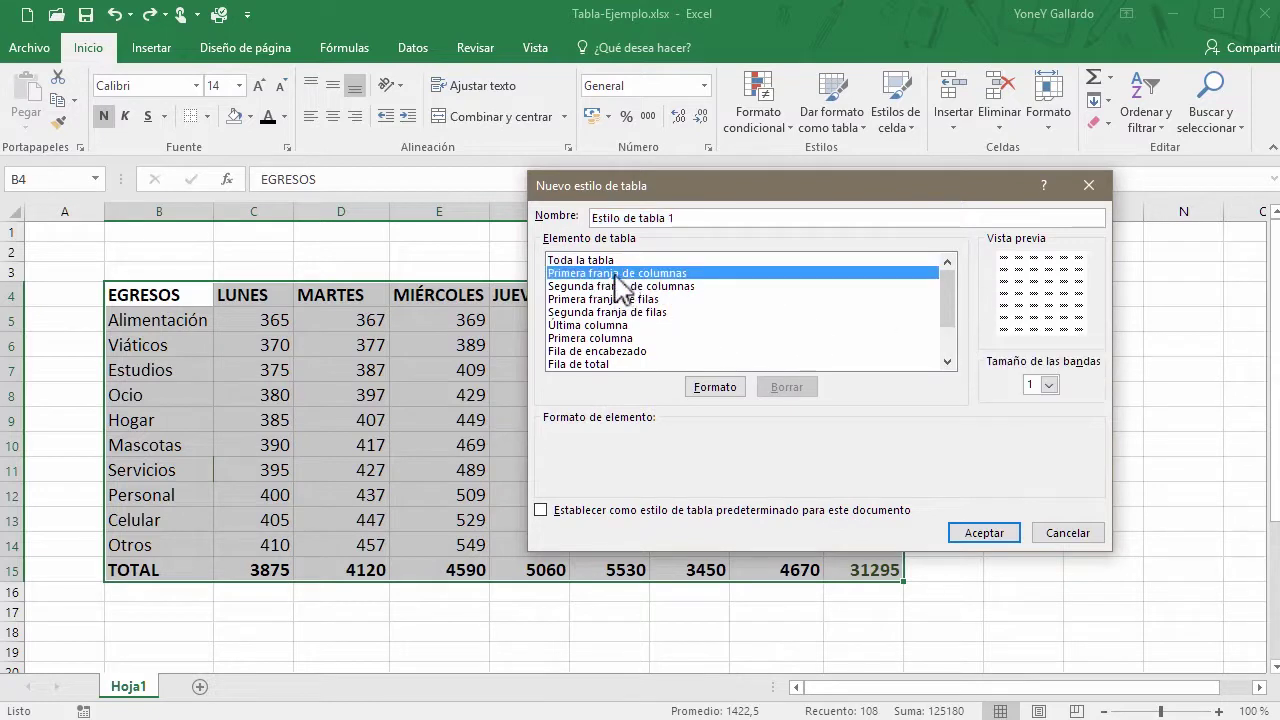
pyautogui.click(720, 389)
pyautogui.click(486, 292)
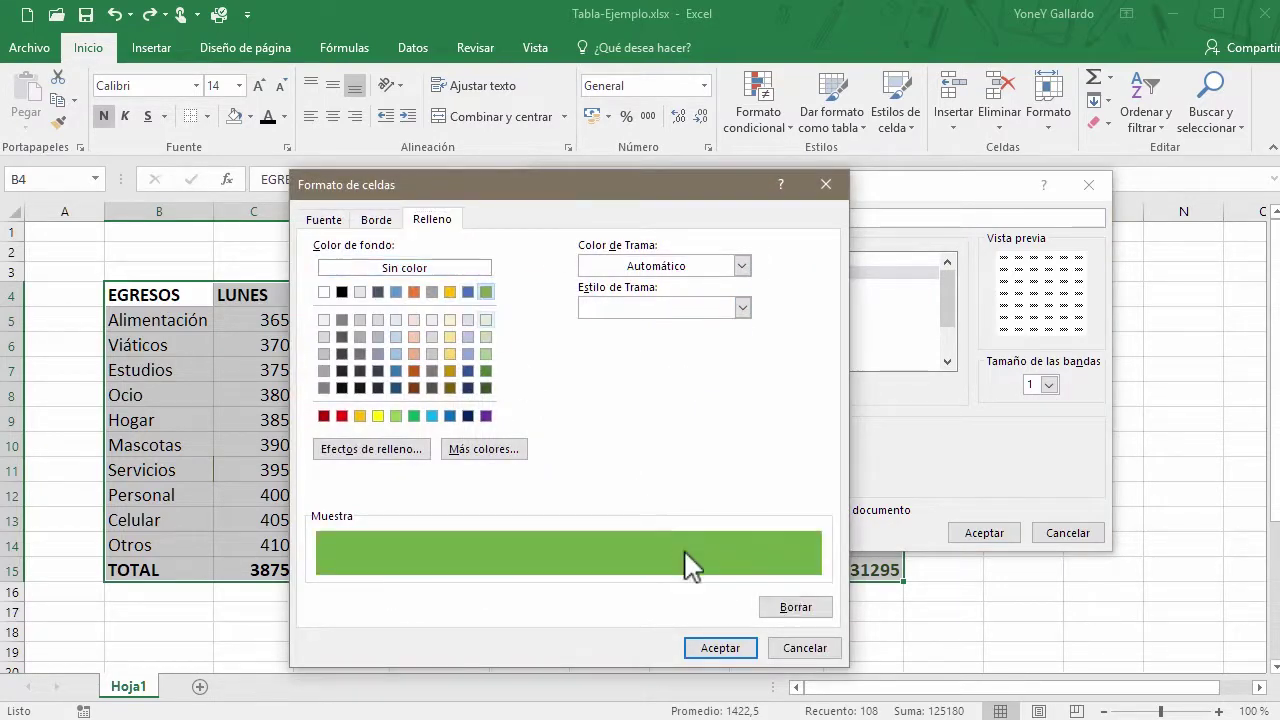
pyautogui.click(720, 648)
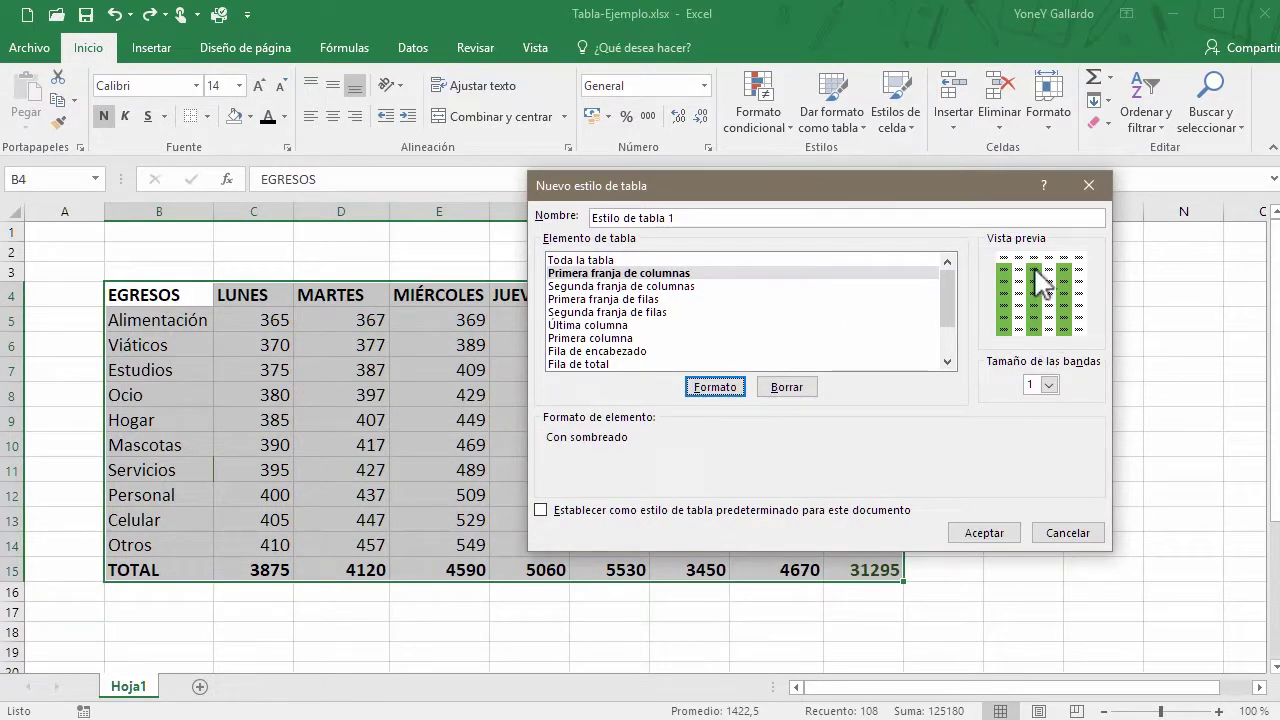
# Step: Give Segunda franja de columnas a yellow fill and save the style as Estilo de tabla 1
pyautogui.click(620, 299)
pyautogui.click(628, 286)
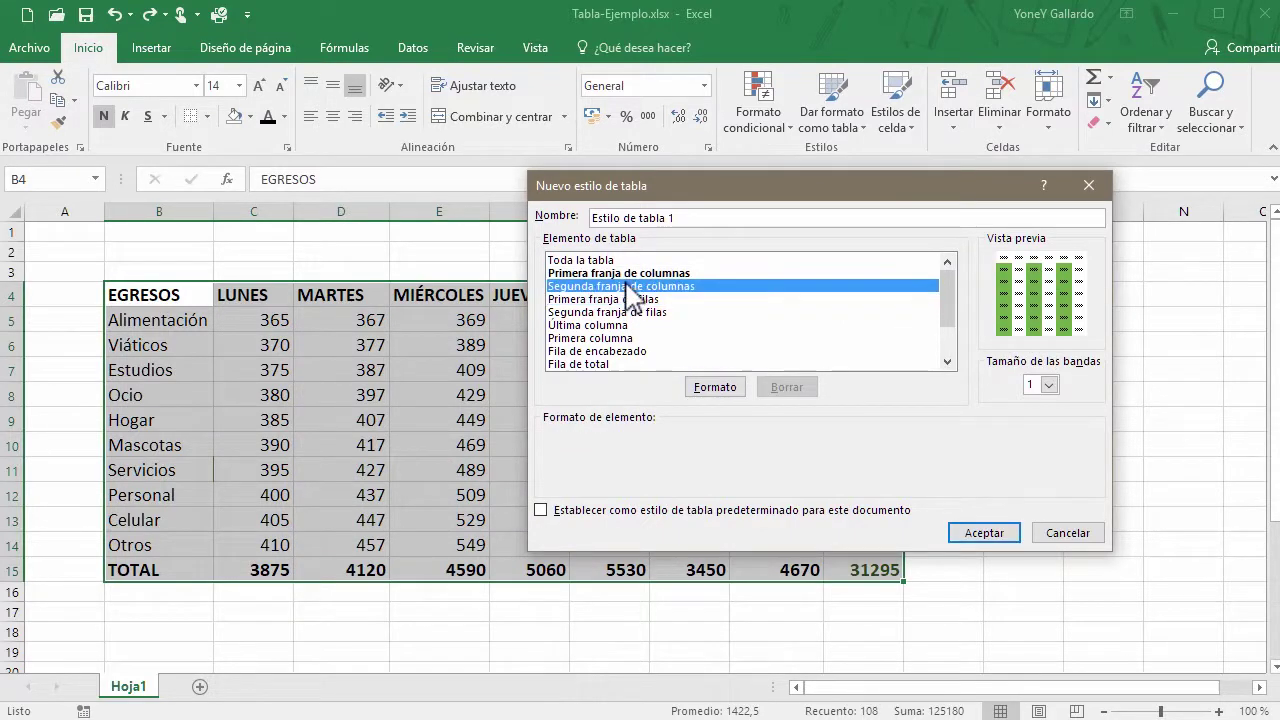
pyautogui.click(714, 387)
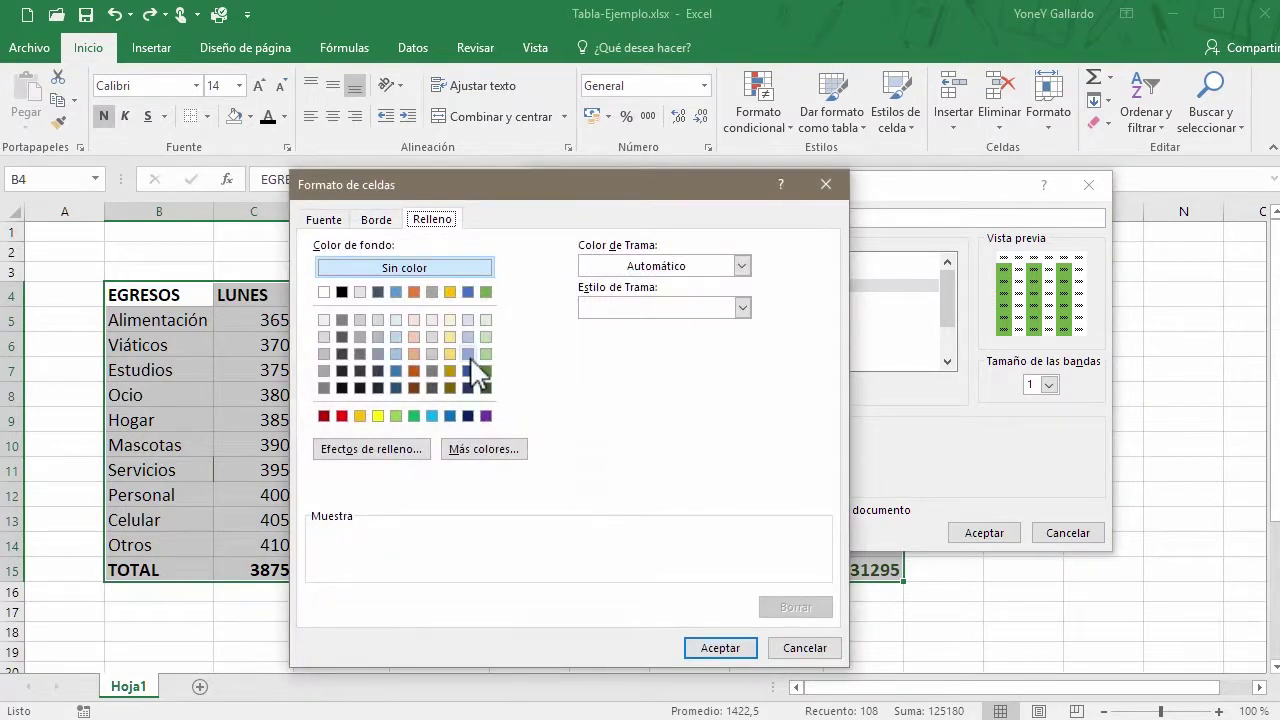
pyautogui.click(451, 354)
pyautogui.click(716, 648)
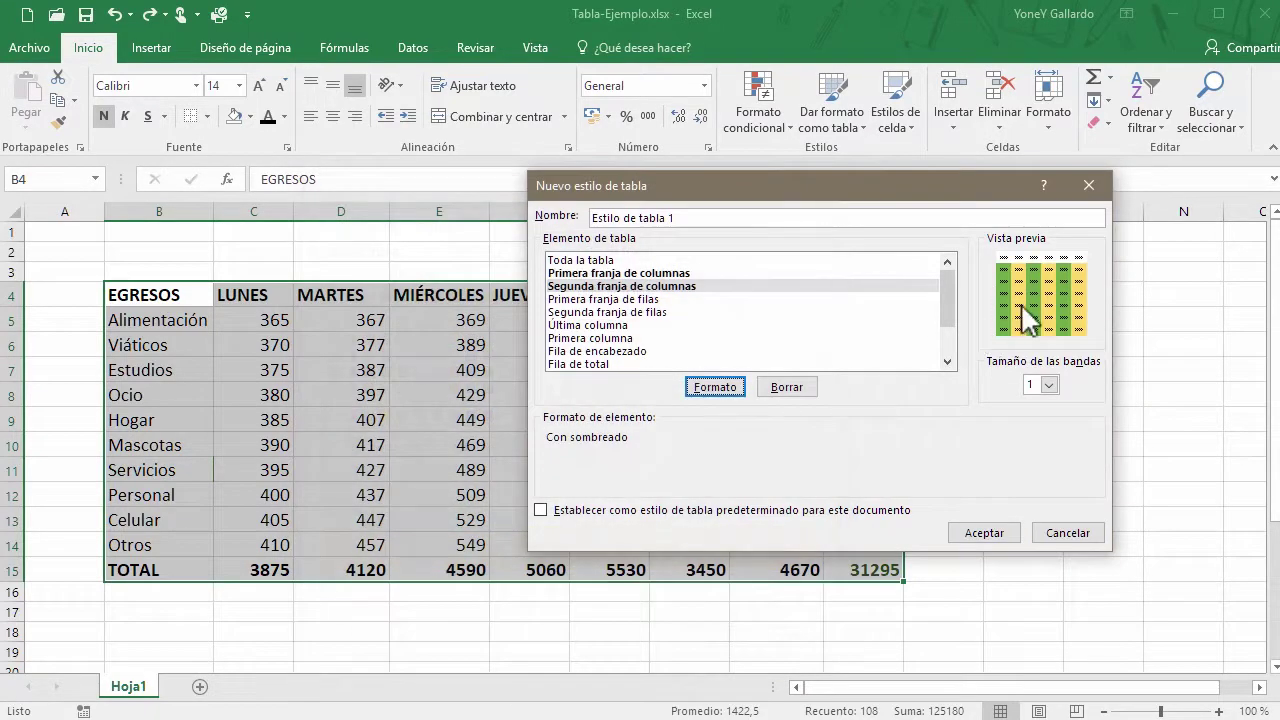
pyautogui.click(975, 533)
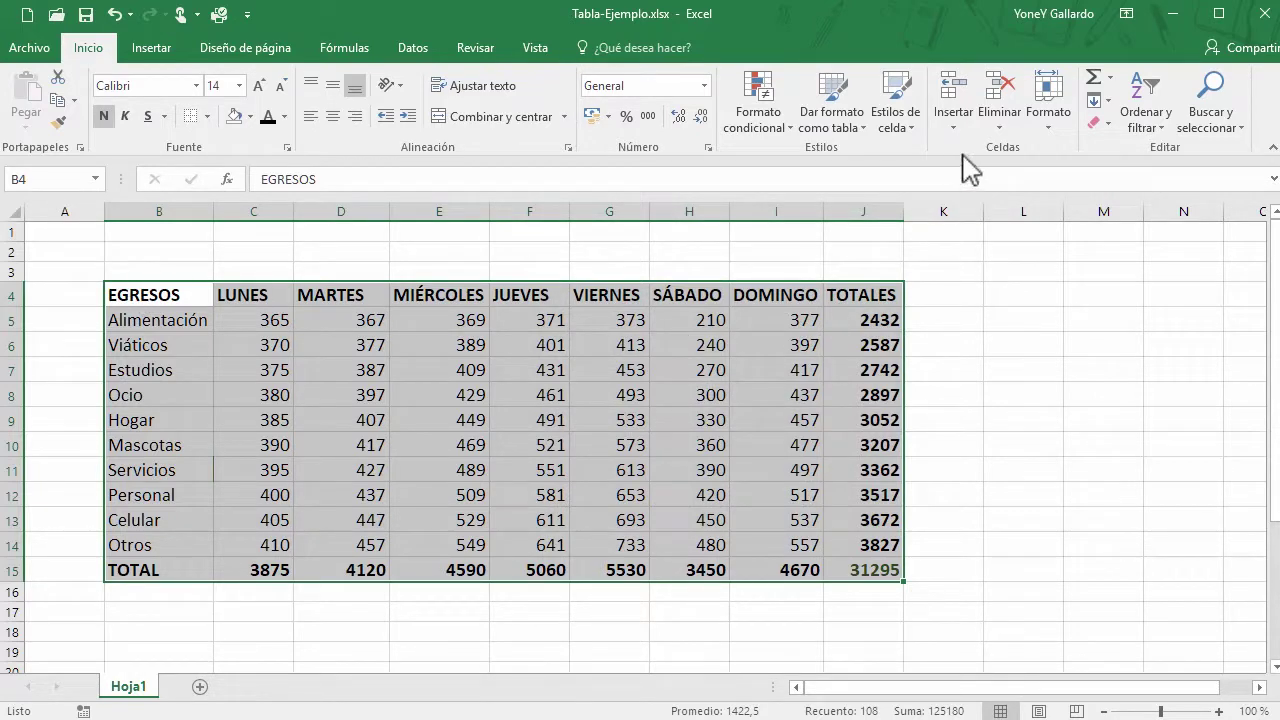
pyautogui.click(852, 128)
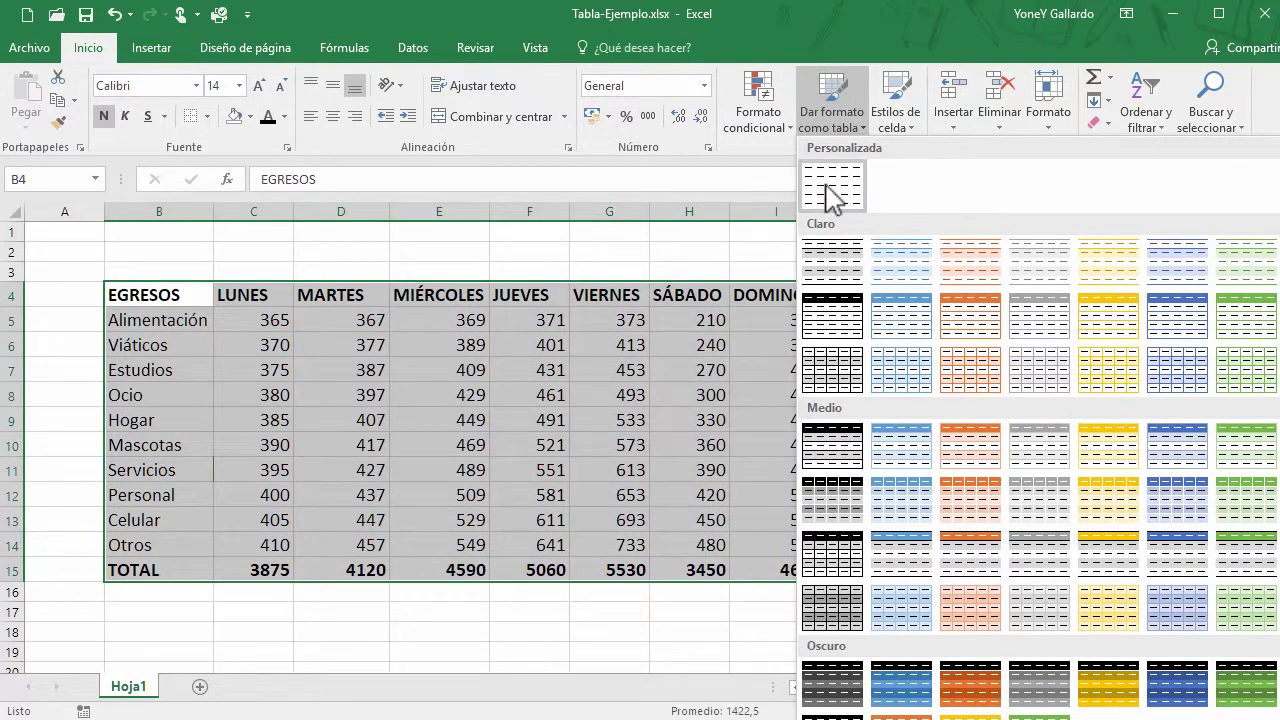
# Step: Convert the EGRESOS range into table Tabla2 with a header row
pyautogui.press('Escape')
pyautogui.click(740, 370)
pyautogui.click(800, 406)
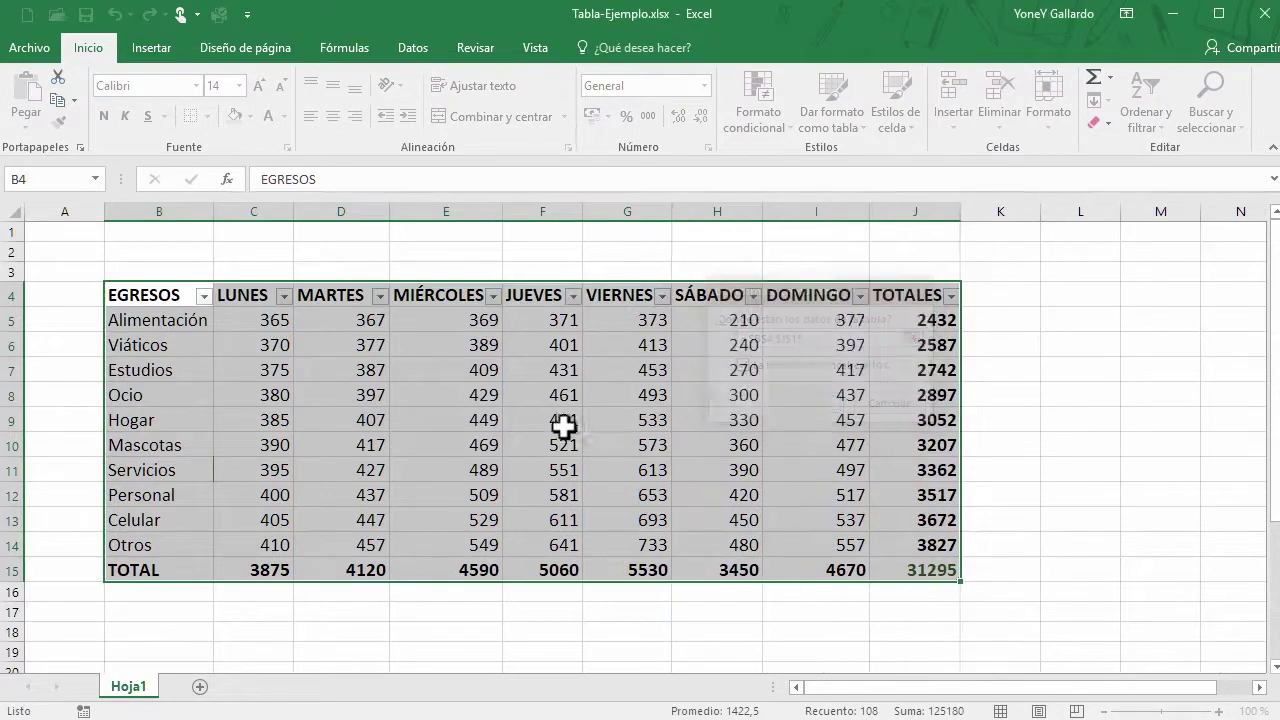
pyautogui.click(517, 427)
pyautogui.moveTo(177, 323); pyautogui.dragTo(892, 540)
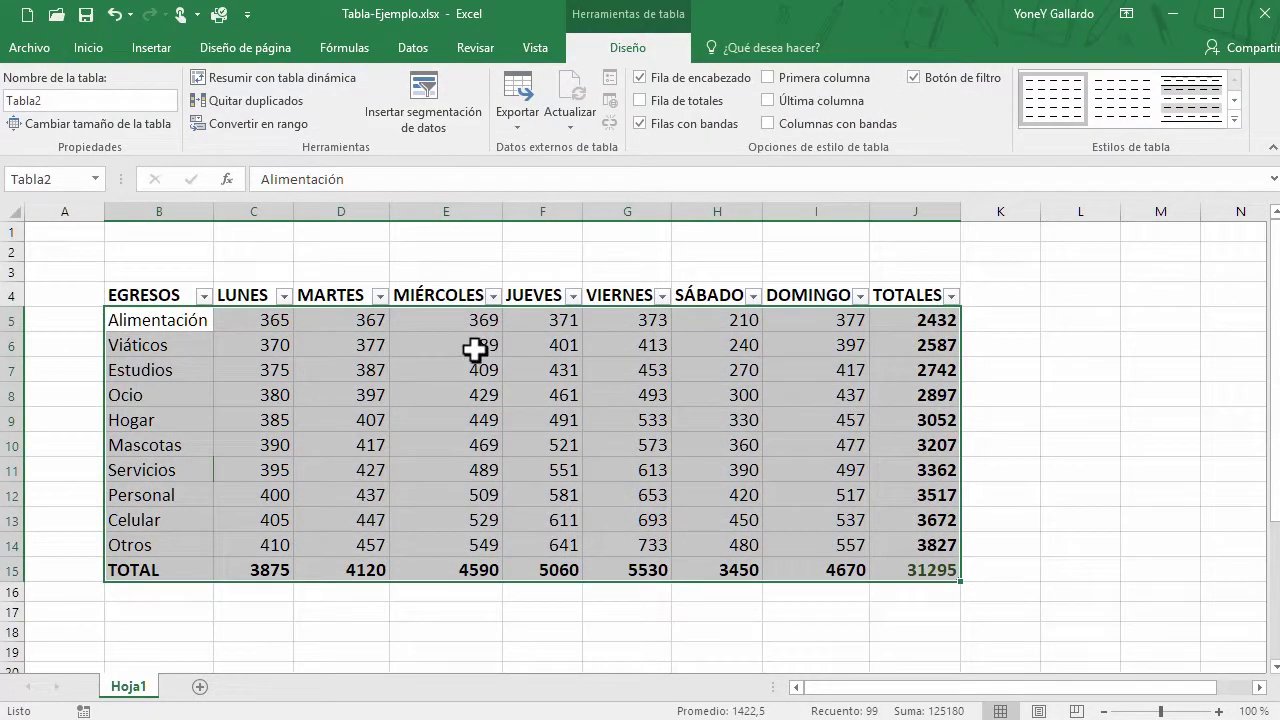
# Step: Begin a second custom table style, Estilo de tabla 2, from the style gallery
pyautogui.click(89, 47)
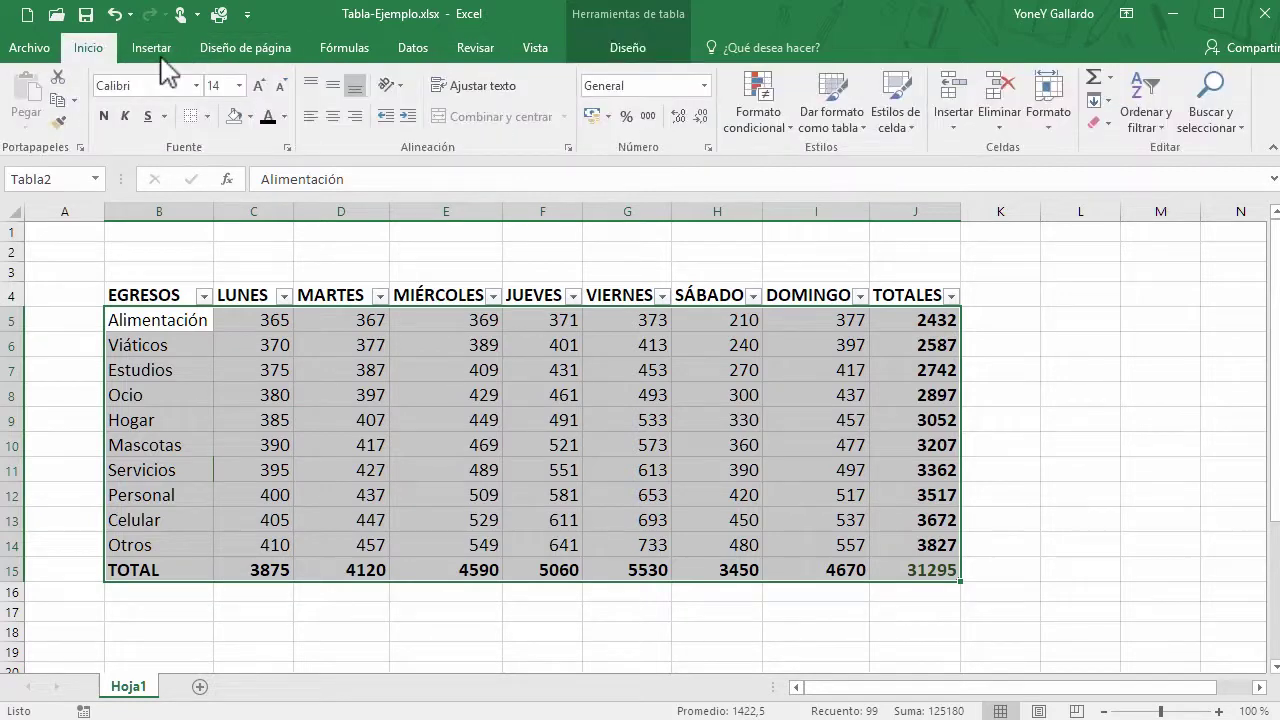
pyautogui.click(855, 128)
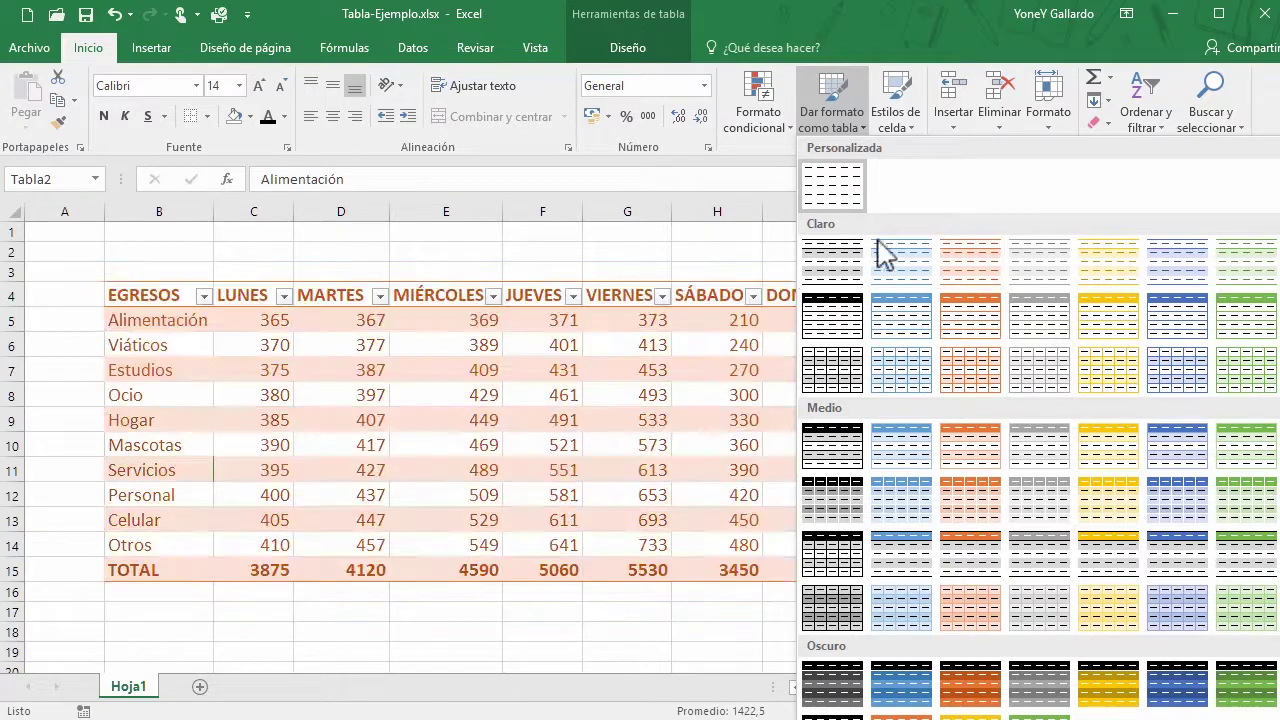
pyautogui.click(870, 715)
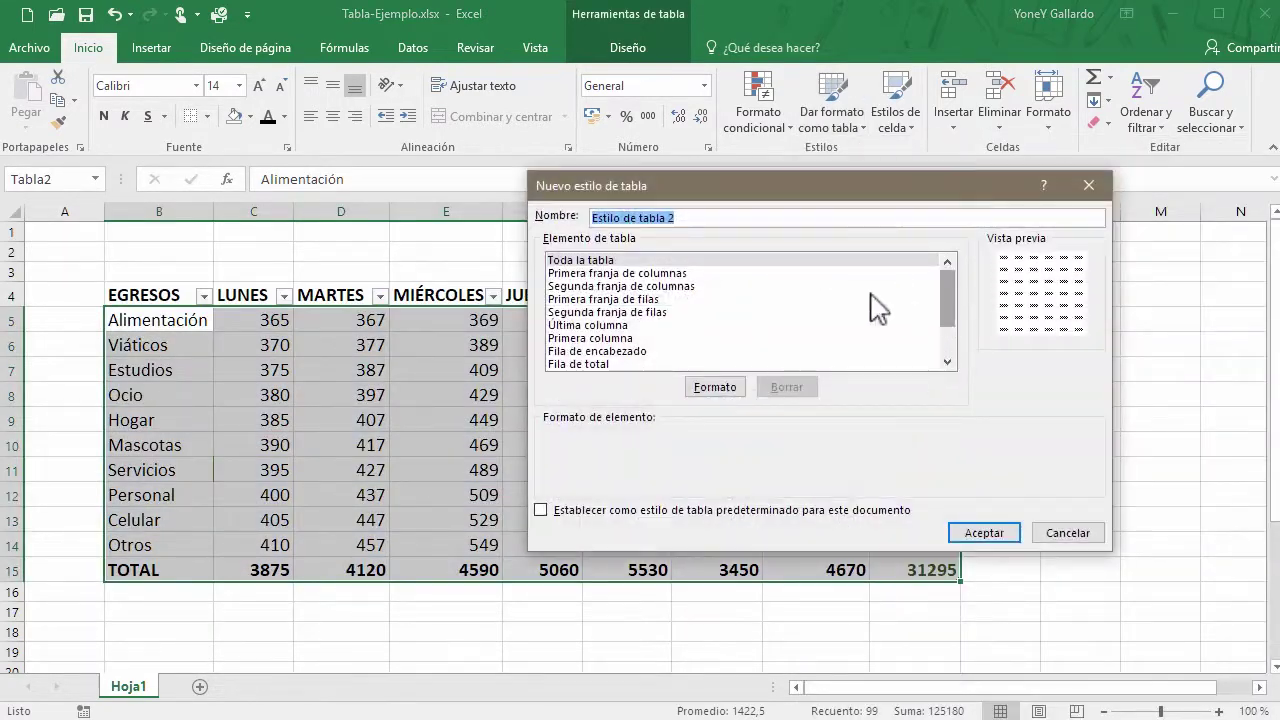
# Step: Give Estilo de tabla 2 light blue first and light green second column bands, as document default
pyautogui.click(585, 273)
pyautogui.click(735, 387)
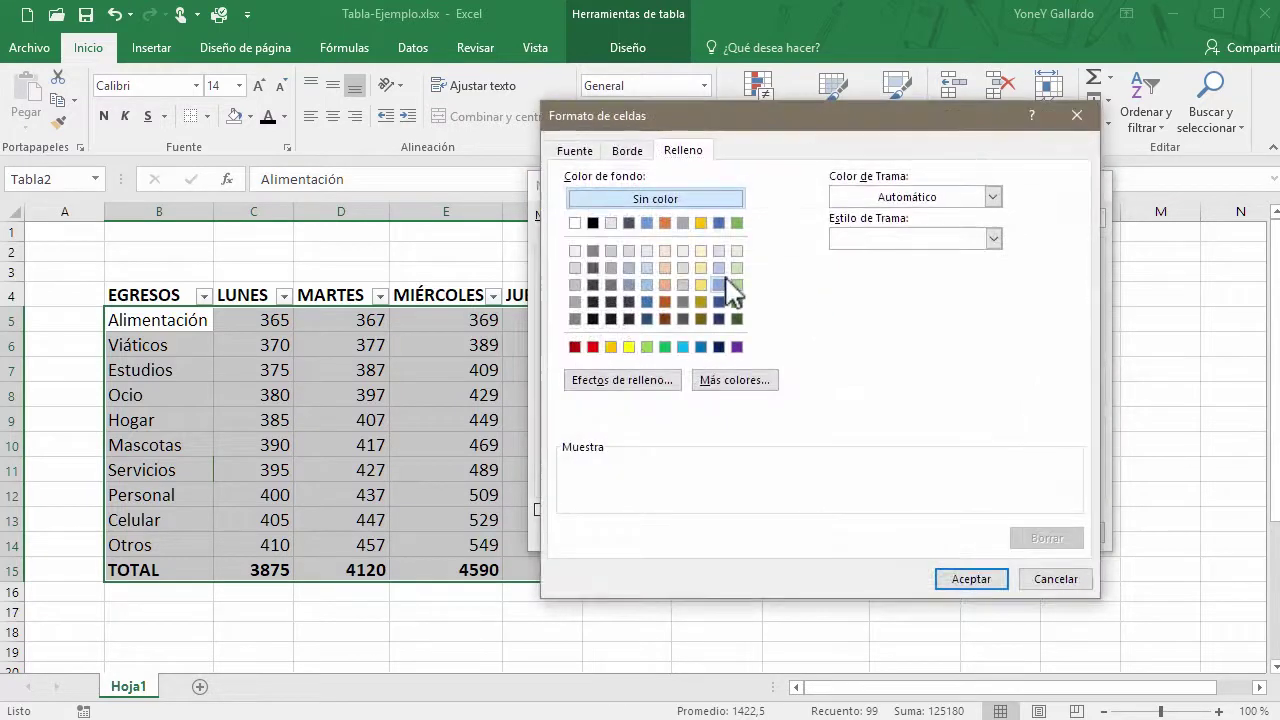
pyautogui.click(719, 285)
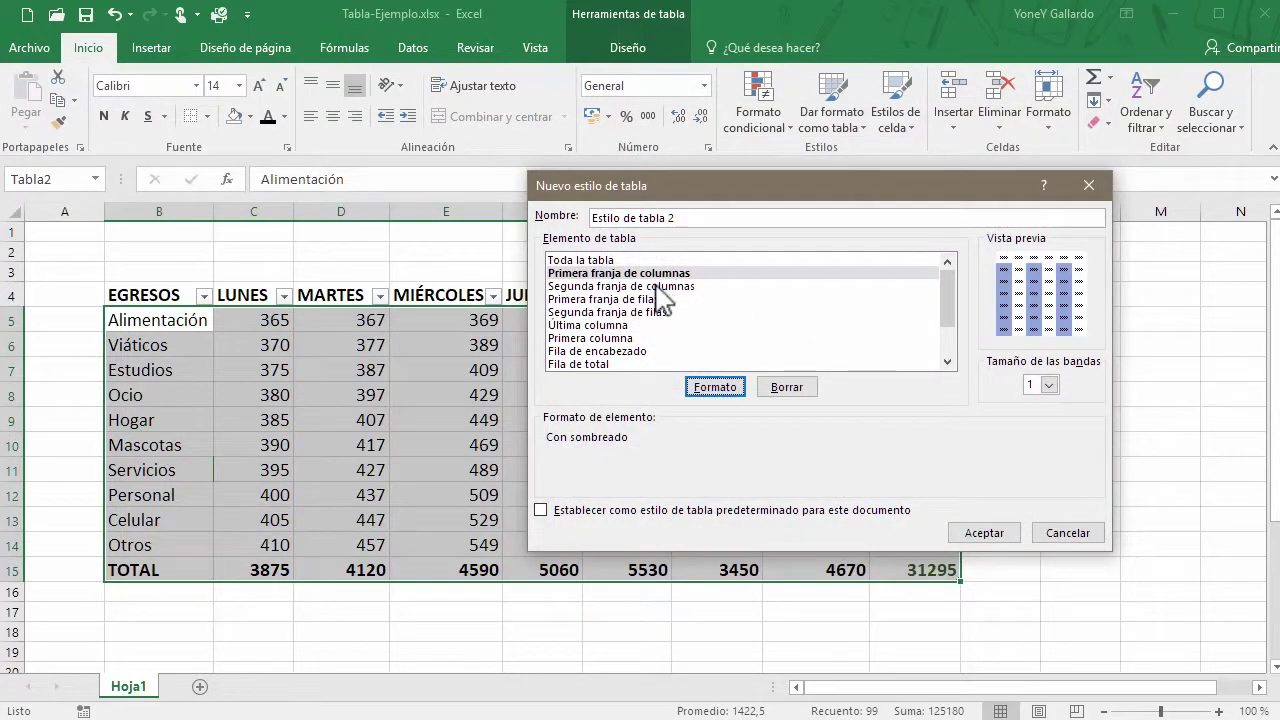
pyautogui.click(660, 287)
pyautogui.click(735, 387)
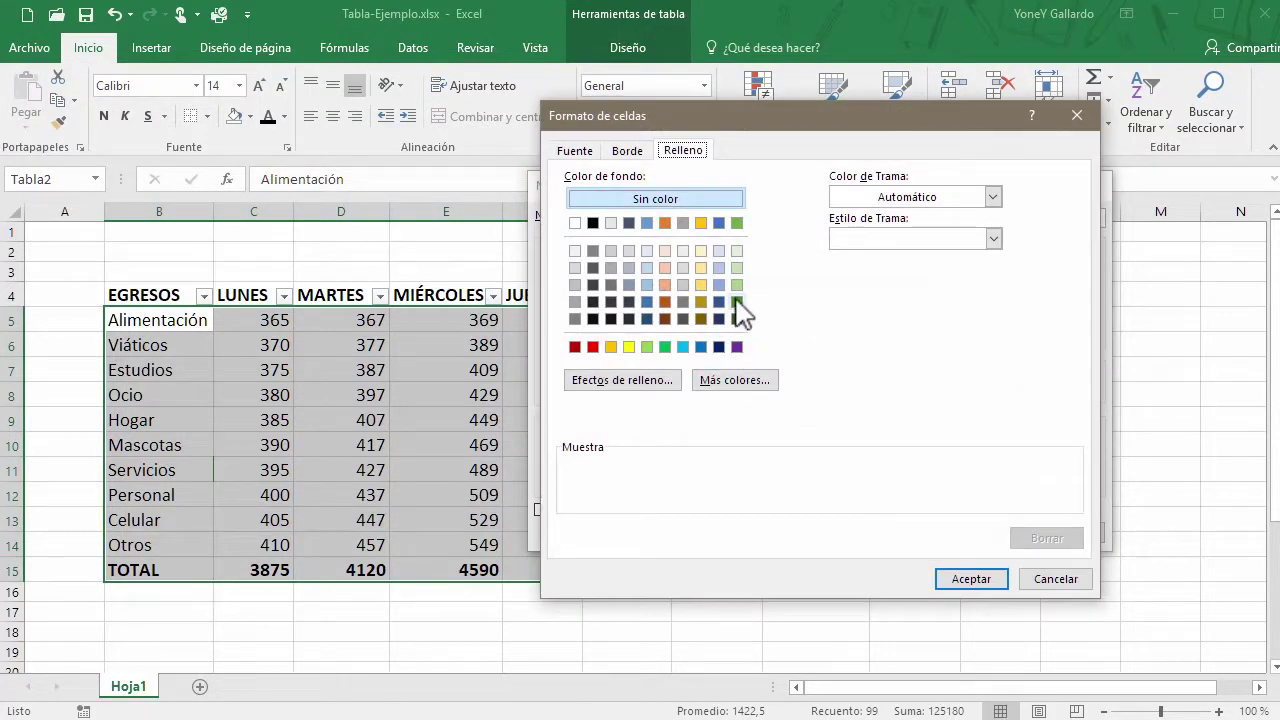
pyautogui.click(737, 285)
pyautogui.click(975, 582)
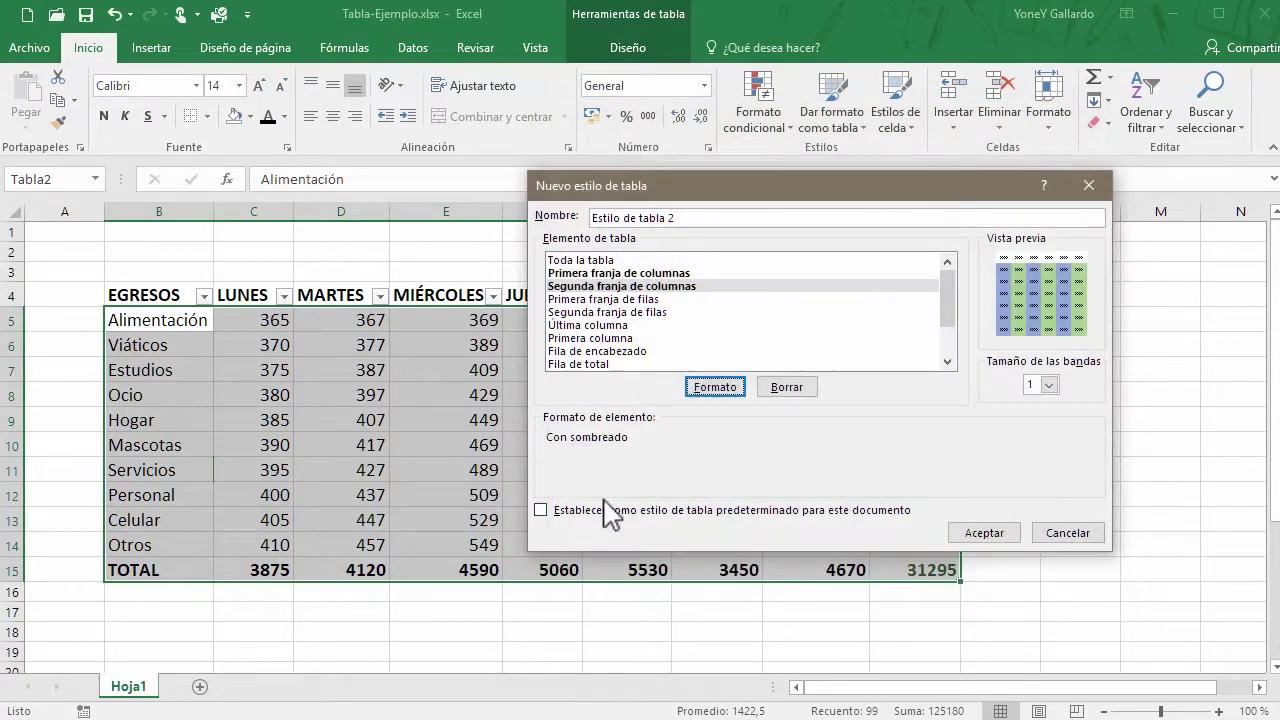
pyautogui.click(545, 512)
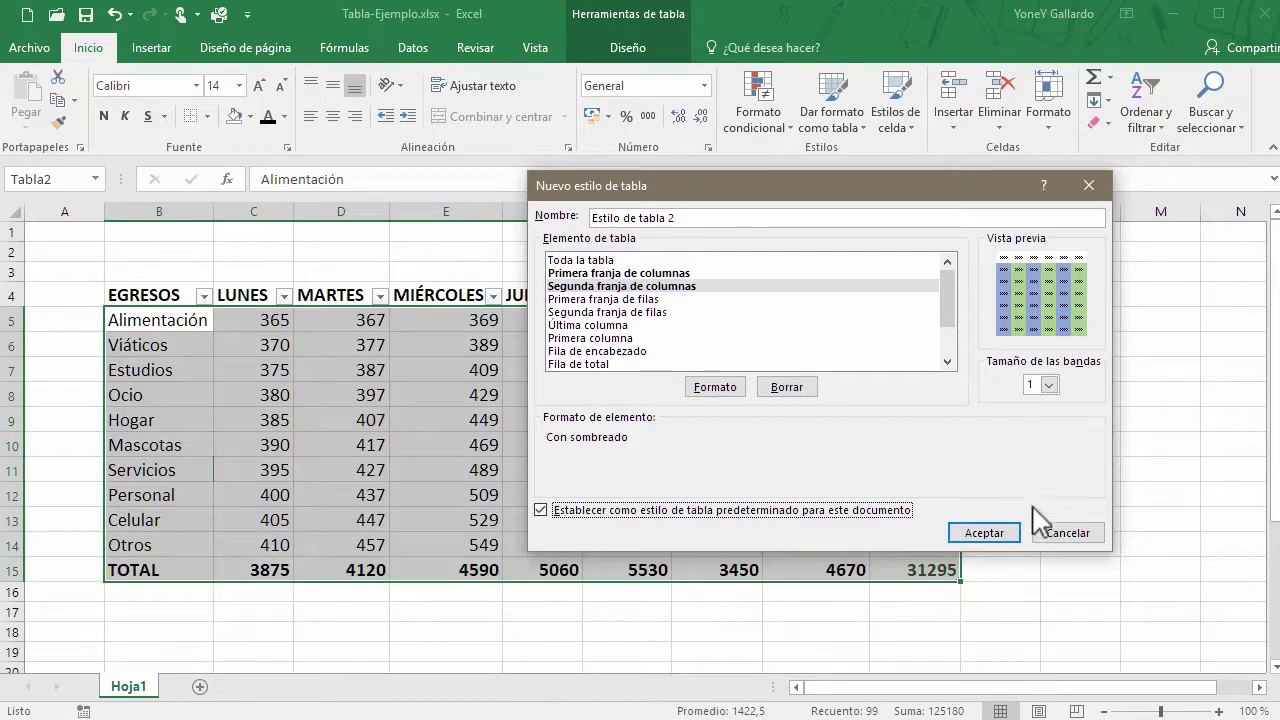
pyautogui.click(995, 535)
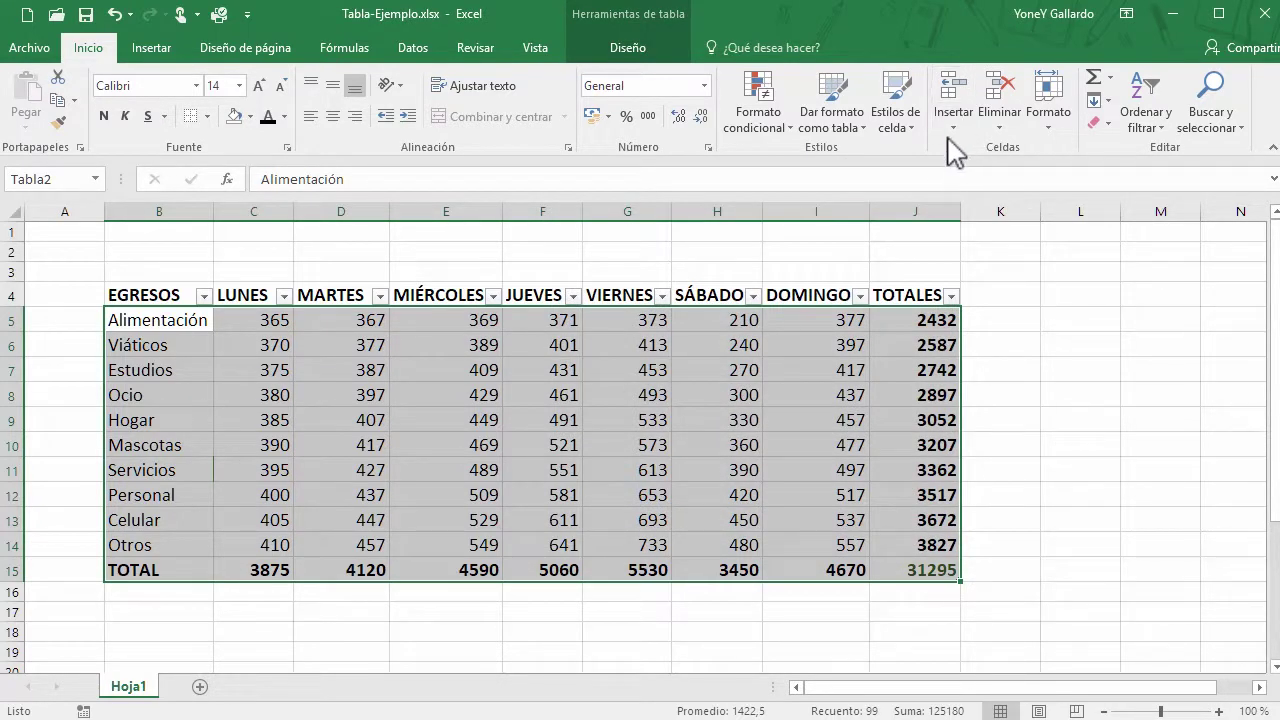
pyautogui.click(852, 140)
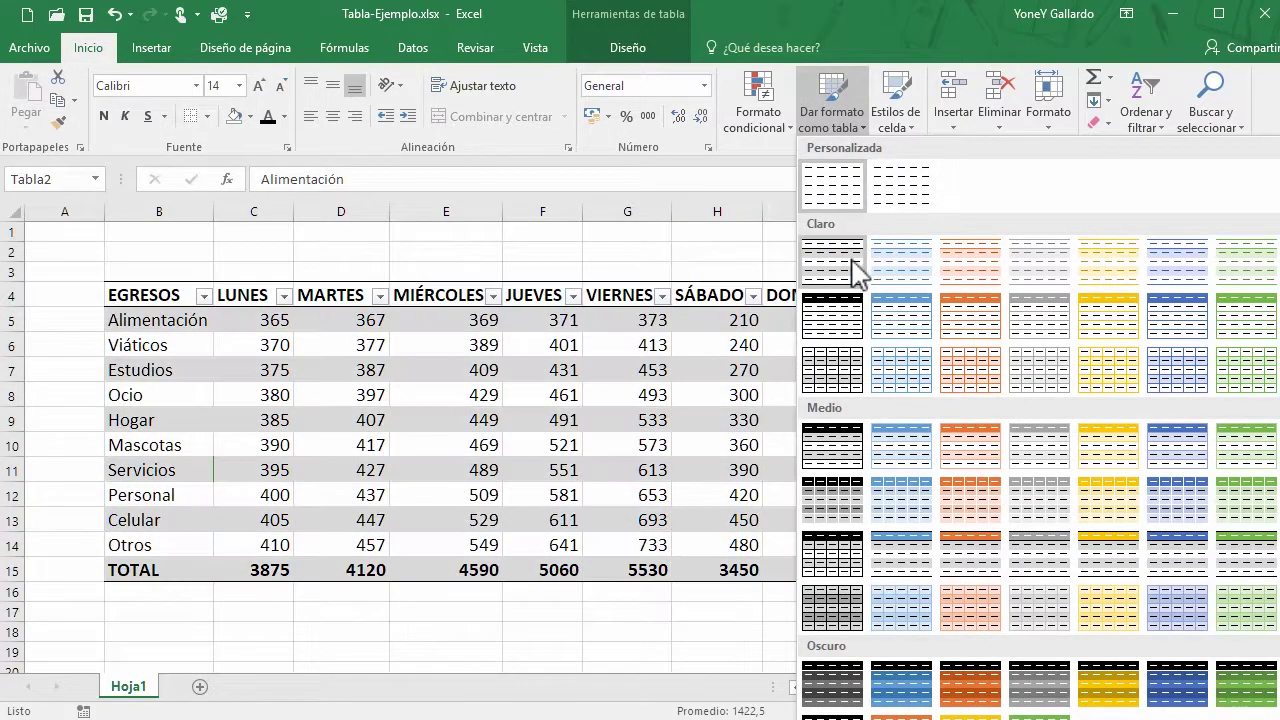
# Step: Clear all cell formatting from the EGRESOS table with Borrar formatos
pyautogui.press('Escape')
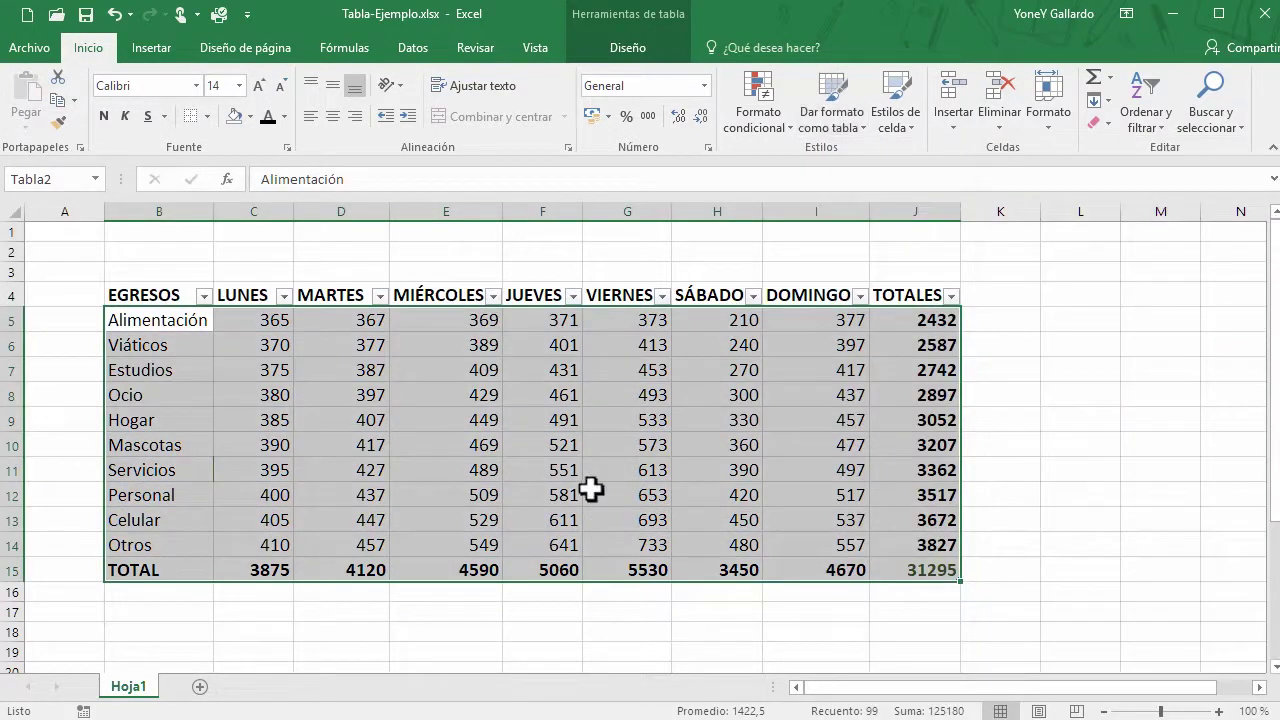
pyautogui.click(1106, 123)
pyautogui.click(1138, 172)
# Step: Clear the bold, larger formatting from the header row B4:J4
pyautogui.click(1057, 440)
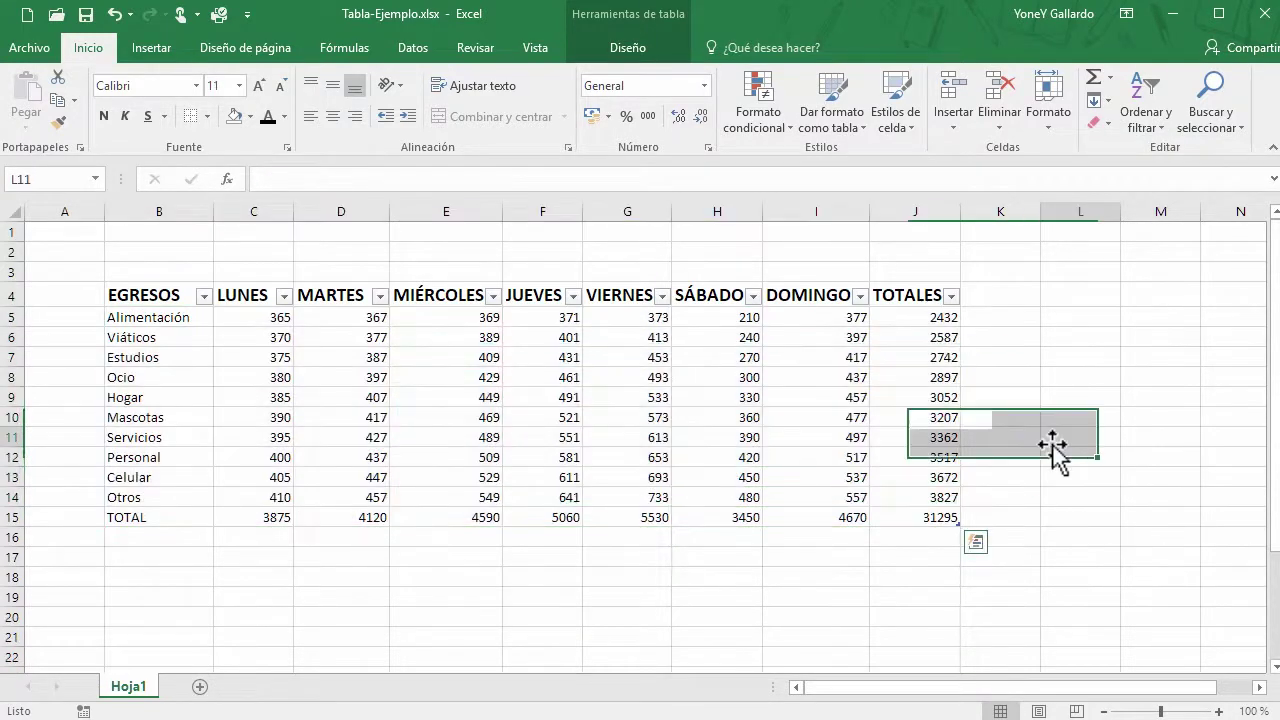
pyautogui.moveTo(150, 295); pyautogui.dragTo(908, 293)
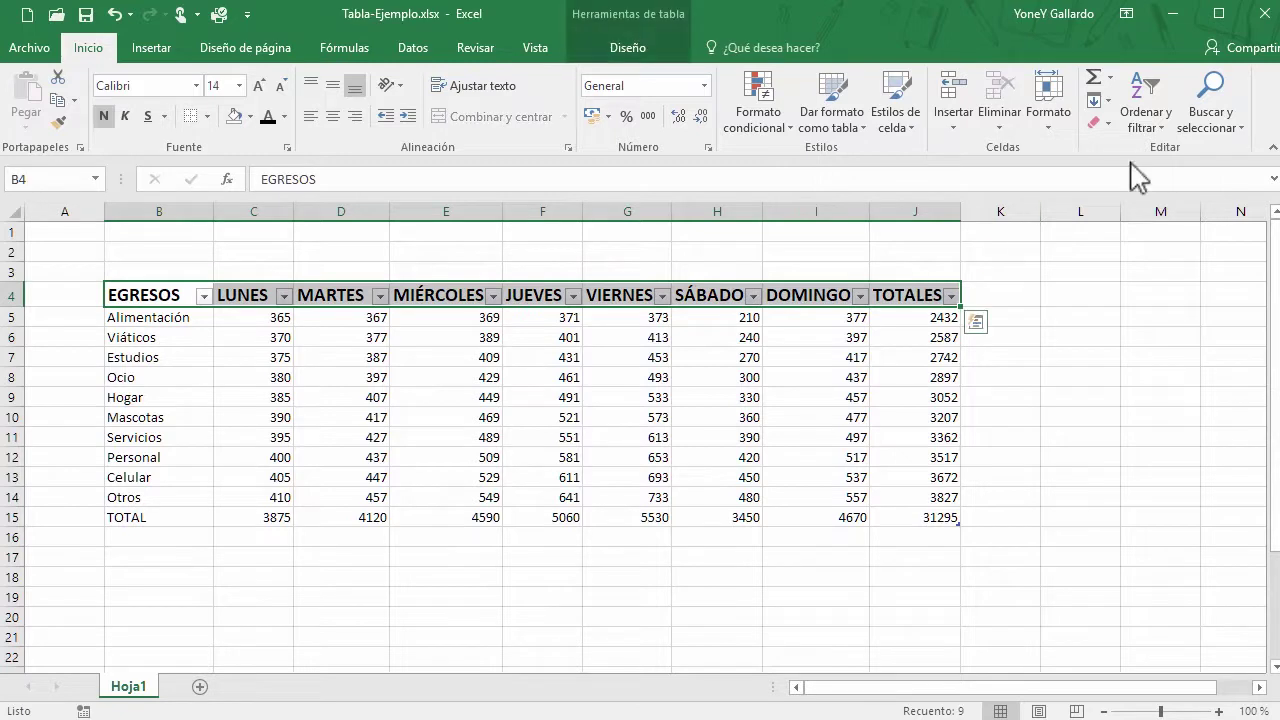
pyautogui.click(1108, 125)
pyautogui.click(1130, 220)
pyautogui.click(1108, 126)
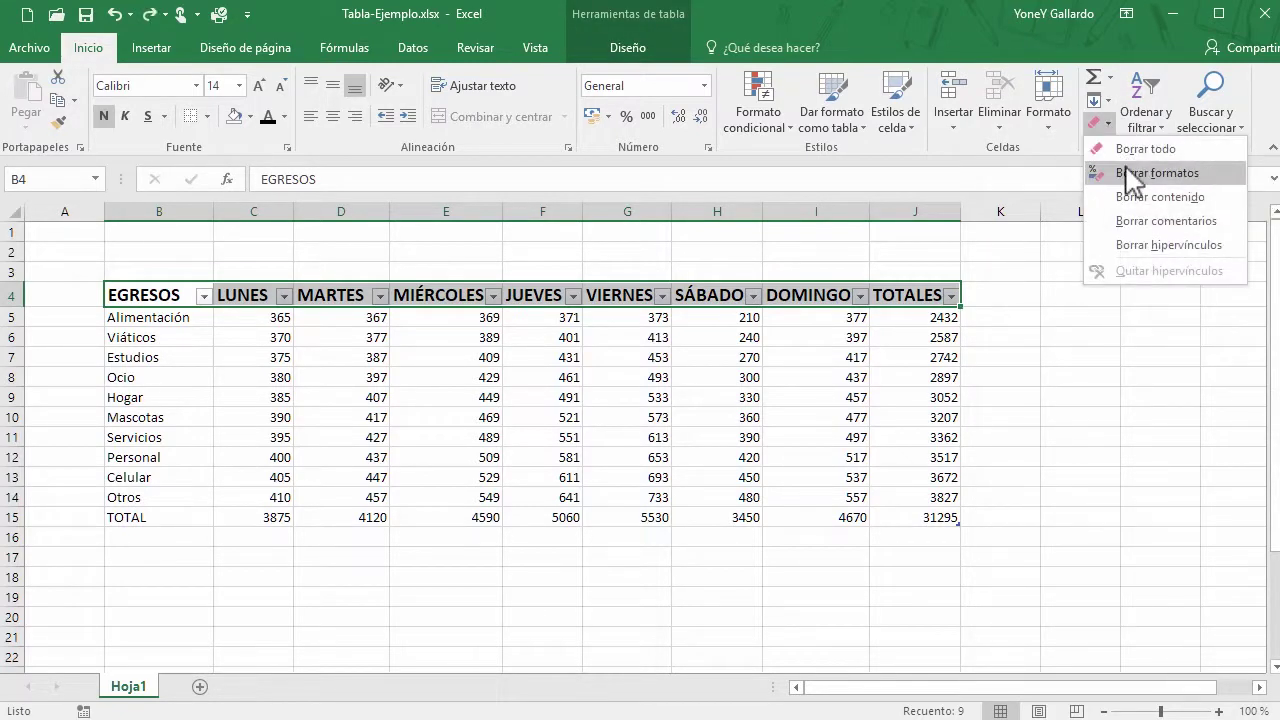
pyautogui.click(1100, 170)
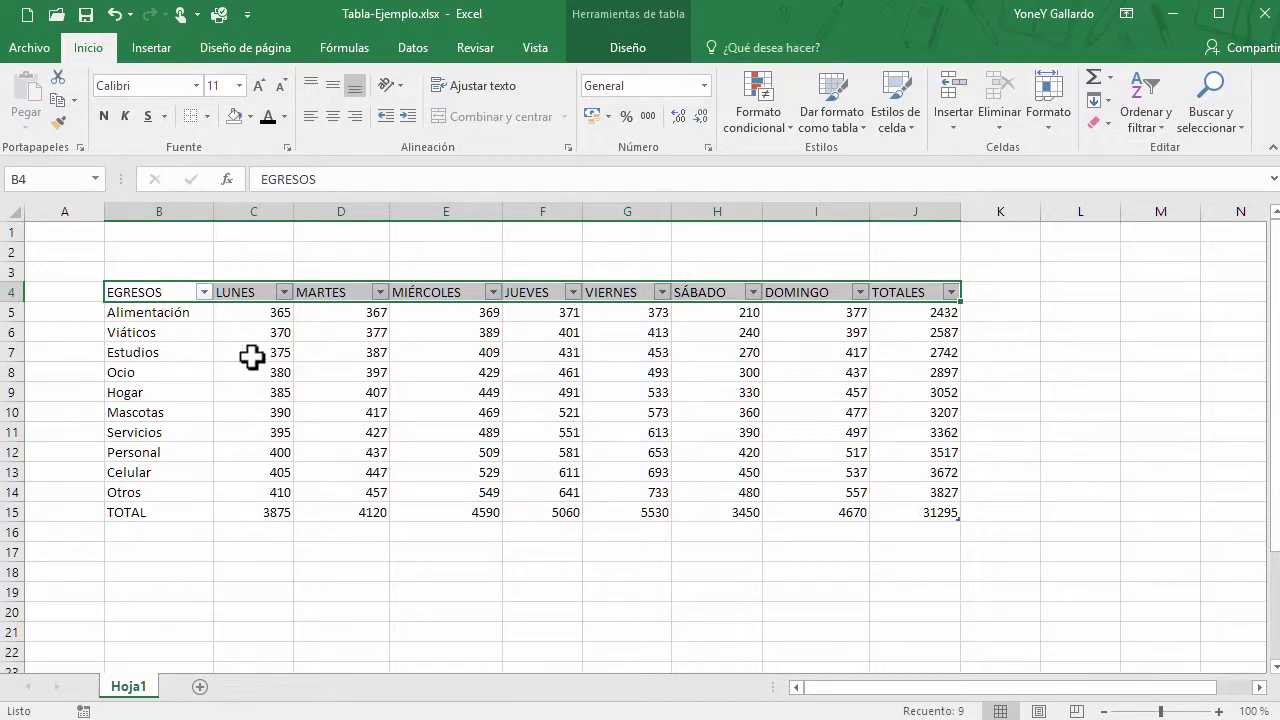
pyautogui.click(606, 52)
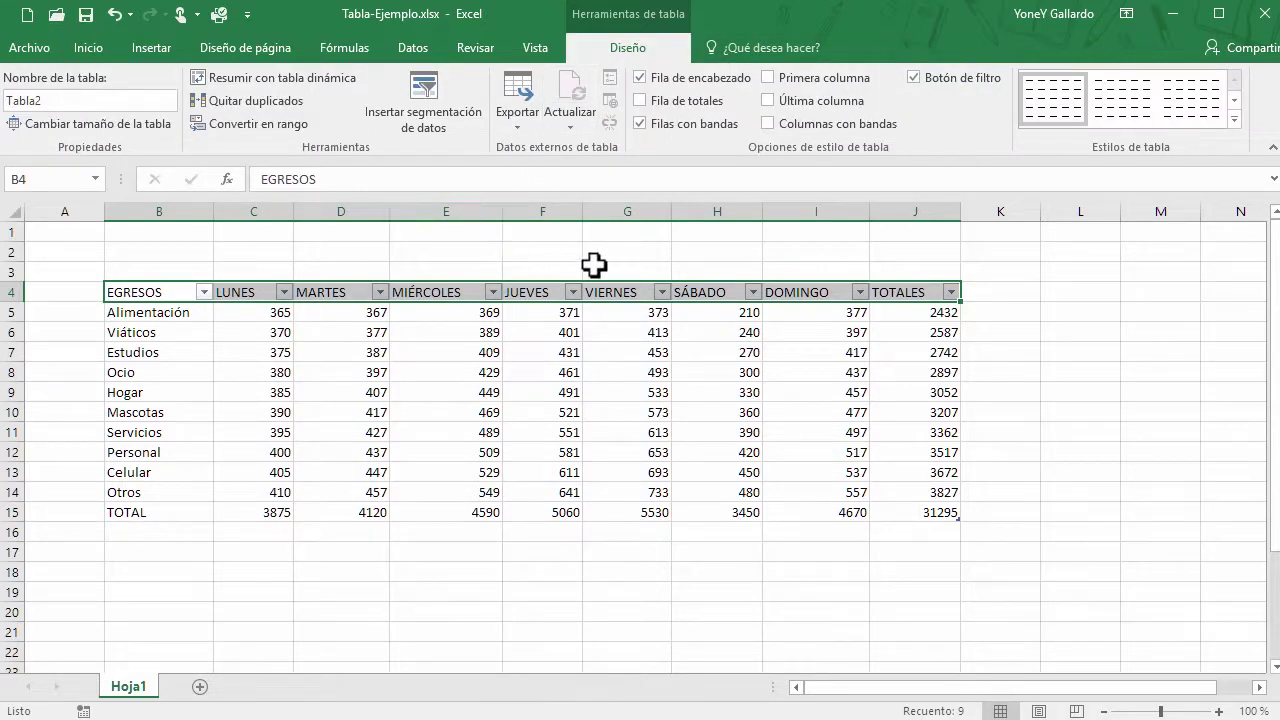
# Step: Keep Fila de encabezado on, enable Filas con bandas, and select the whole table B4:J15
pyautogui.click(639, 77)
pyautogui.click(638, 78)
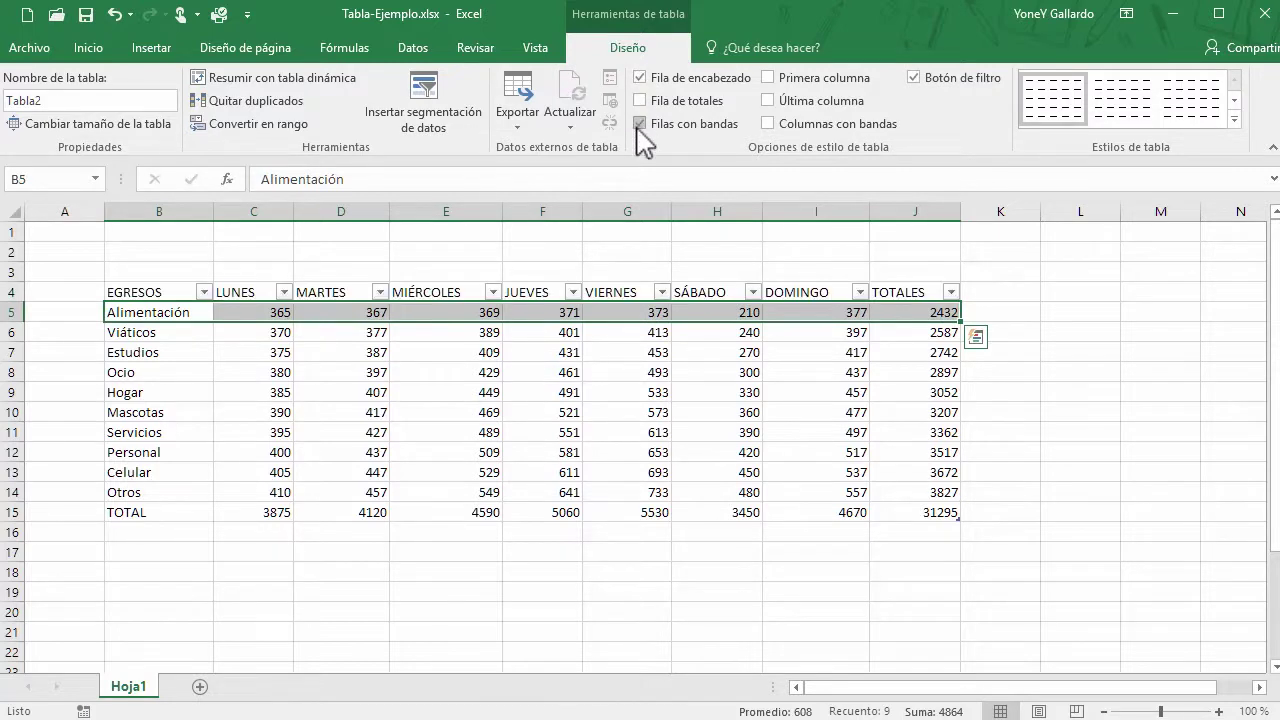
pyautogui.click(639, 124)
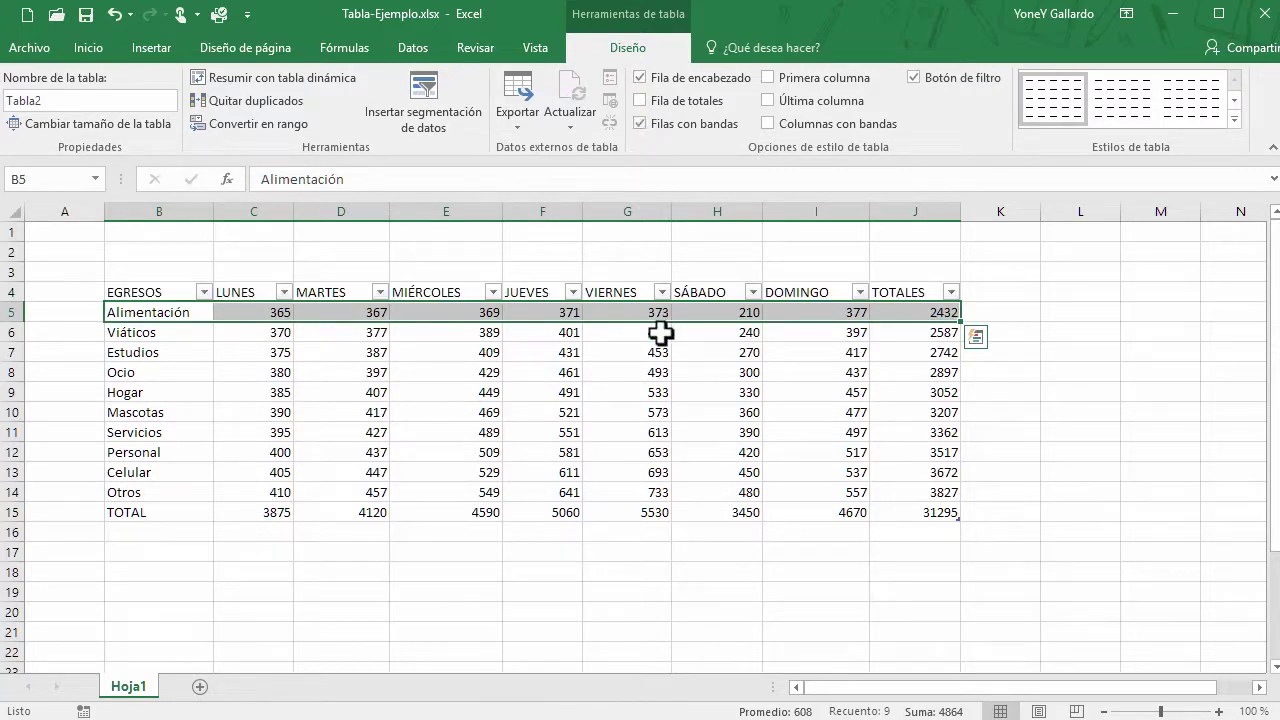
pyautogui.click(660, 472)
pyautogui.click(168, 348)
pyautogui.moveTo(133, 276); pyautogui.dragTo(872, 460)
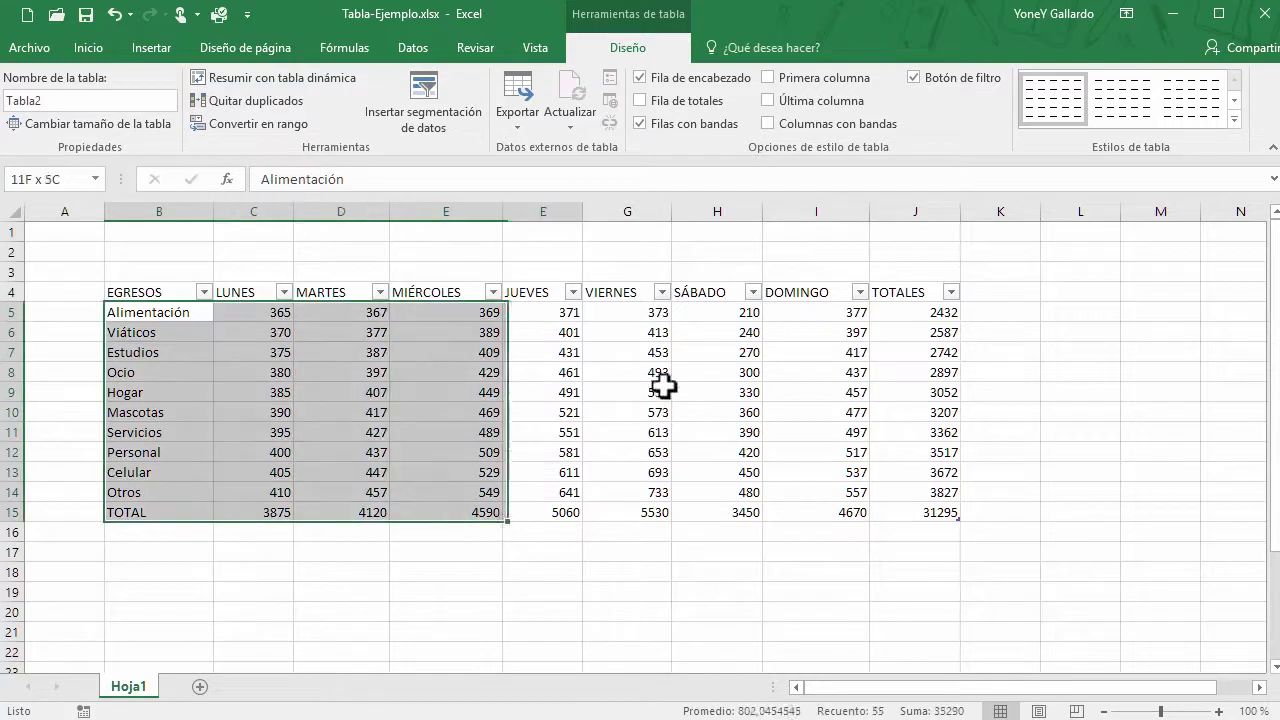
pyautogui.moveTo(175, 292); pyautogui.dragTo(889, 508)
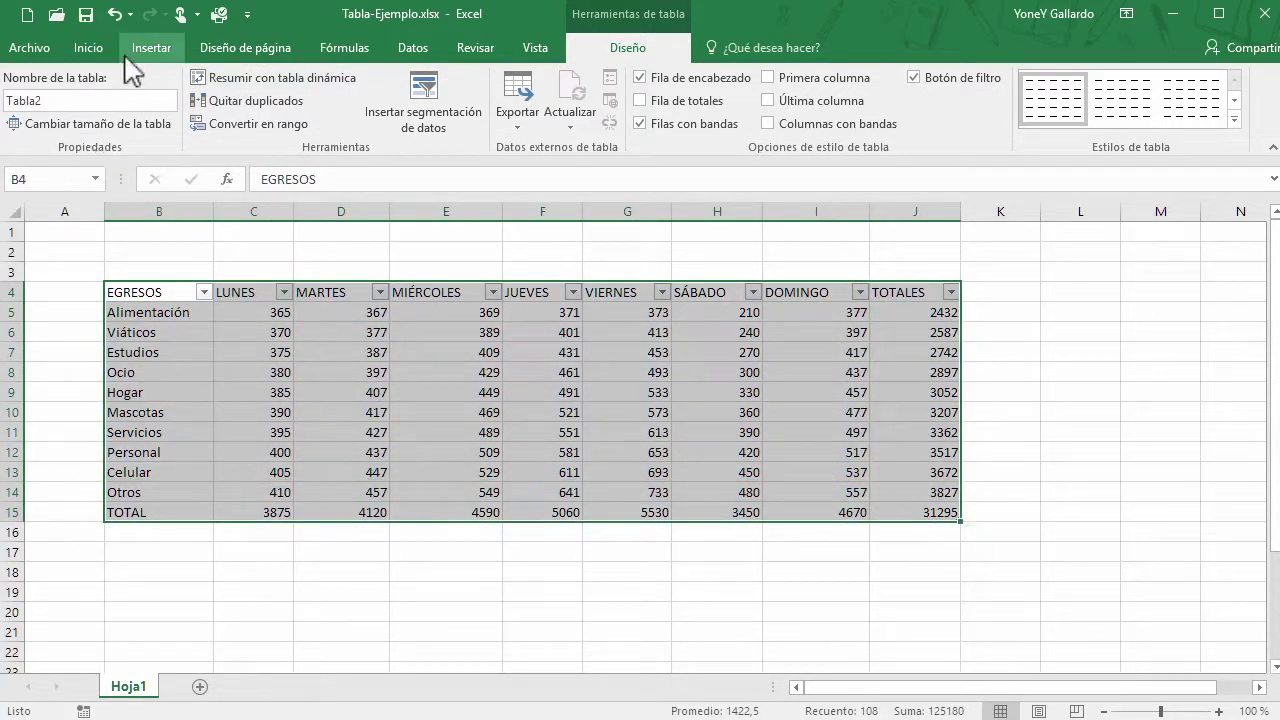
# Step: Open the Dar formato como tabla gallery from Inicio to see both custom styles
pyautogui.click(88, 47)
pyautogui.click(852, 120)
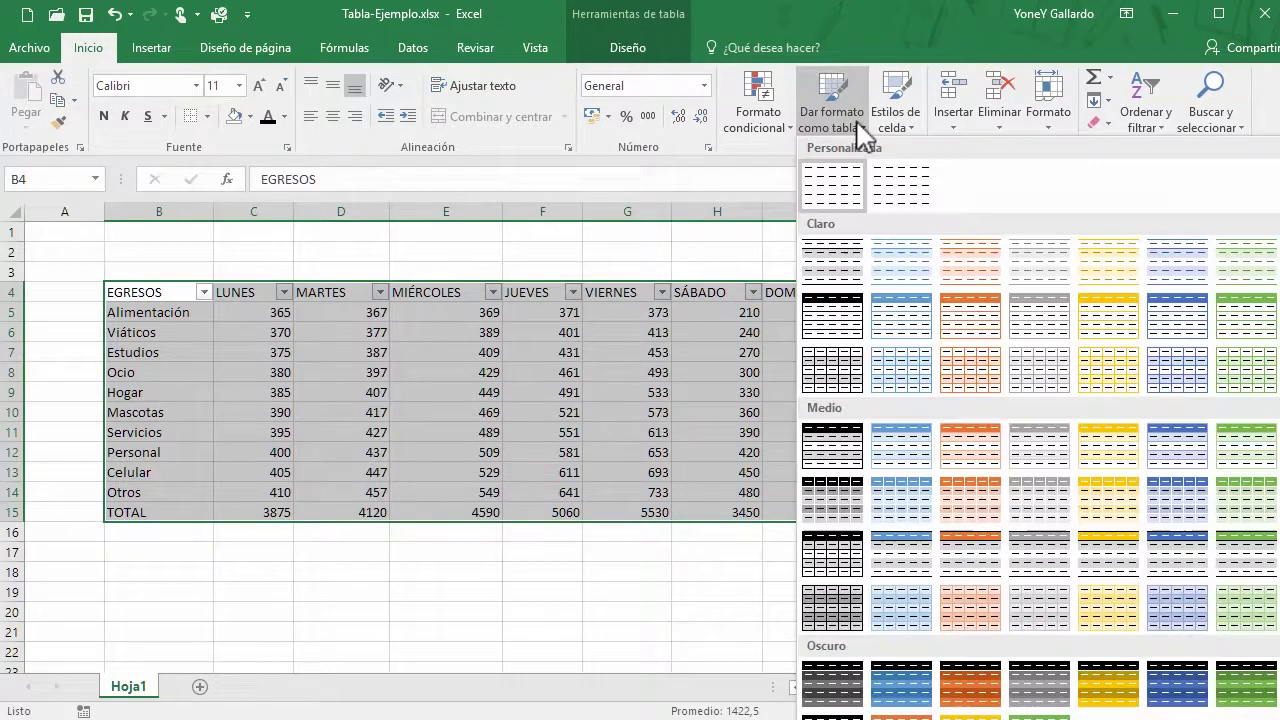